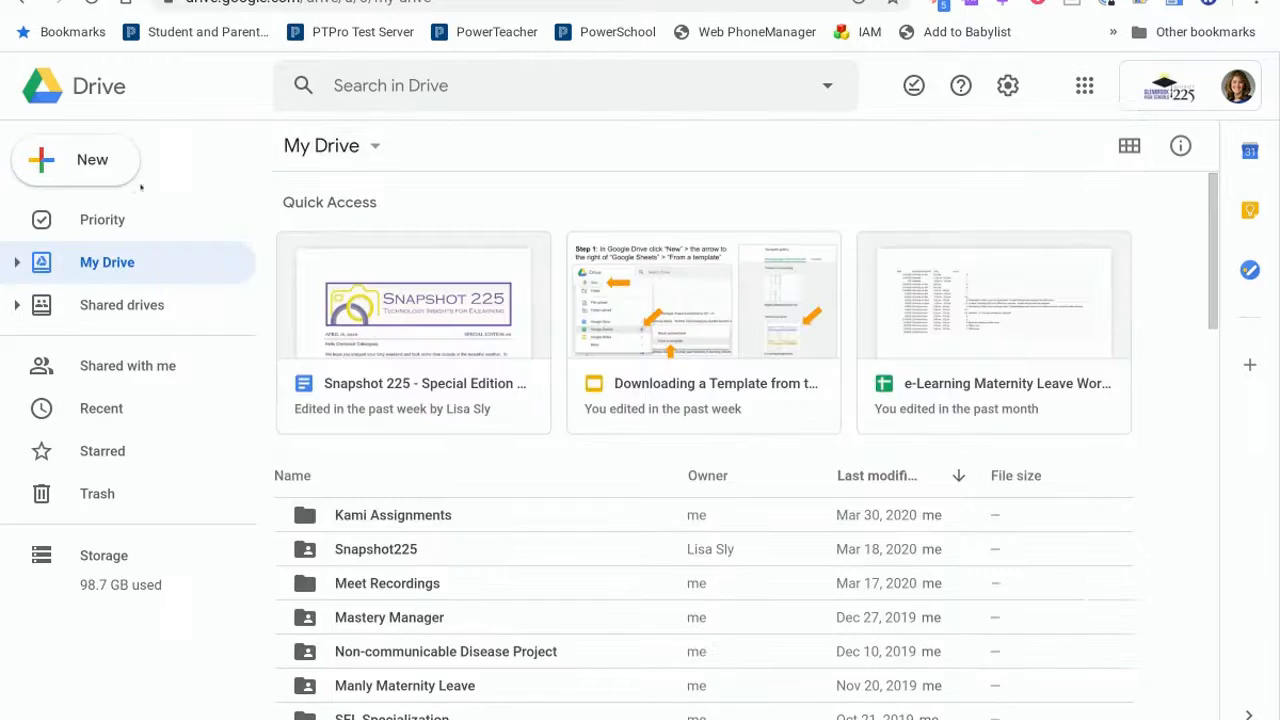
Create a new folder named Wevideo Media in My Drive.
{"action": "left_click", "coordinate": [95, 165]}
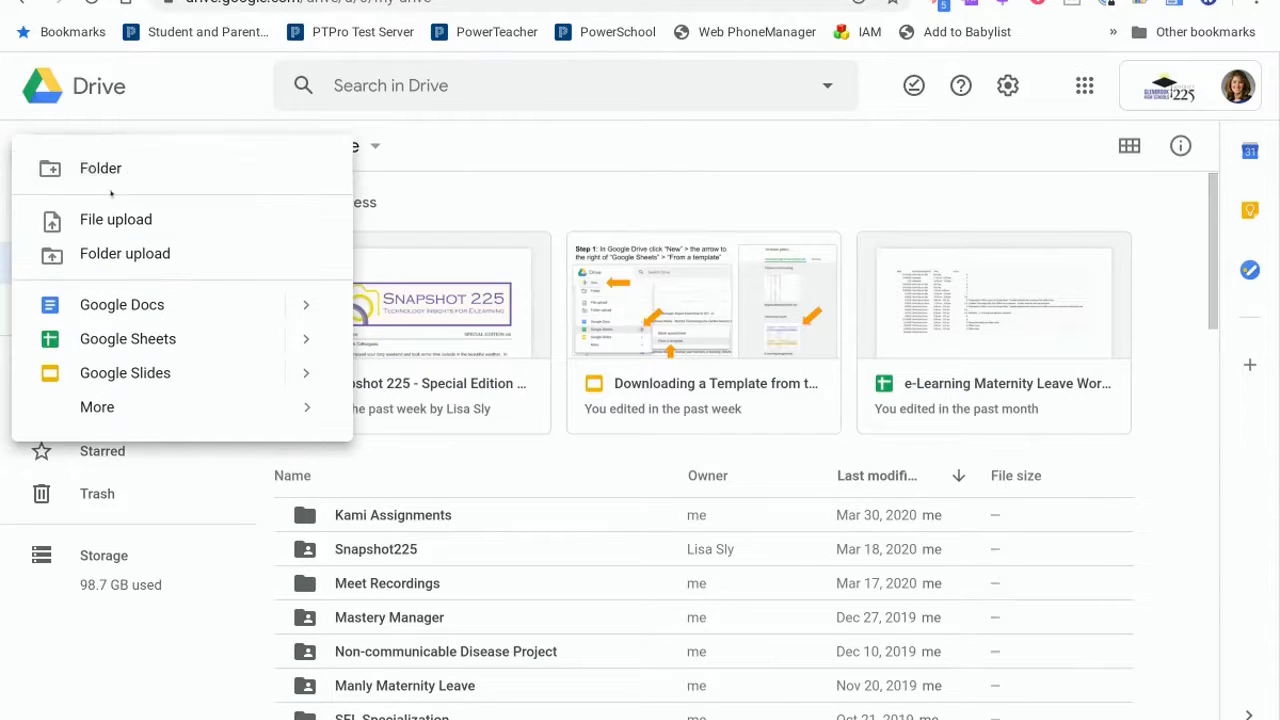
{"action": "left_click", "coordinate": [111, 178]}
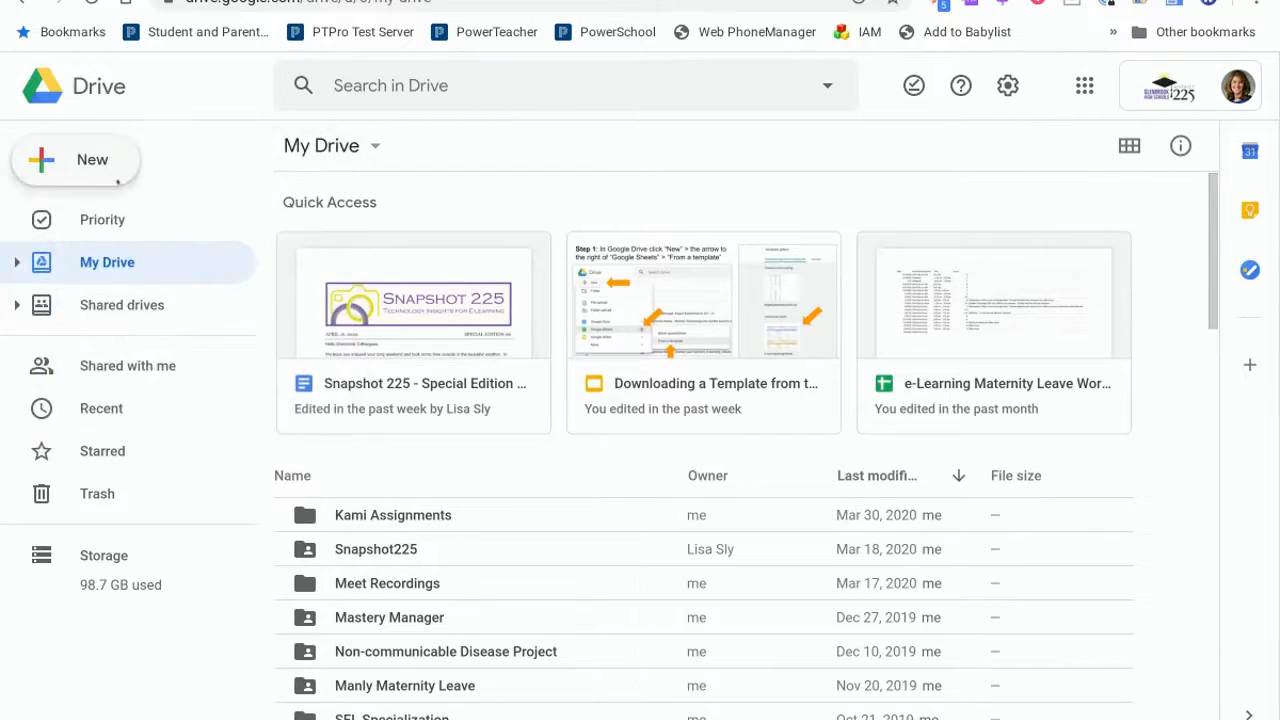
{"action": "type", "text": "Wevideo Media"}
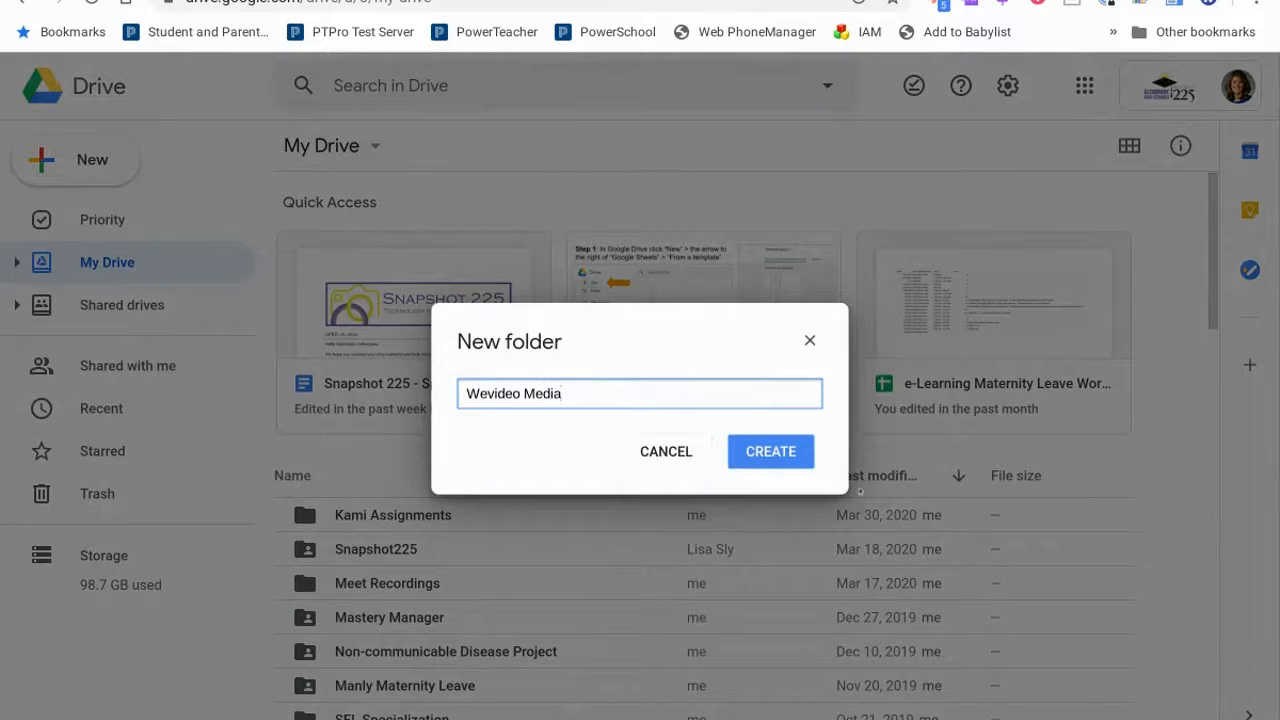
{"action": "left_click", "coordinate": [760, 451]}
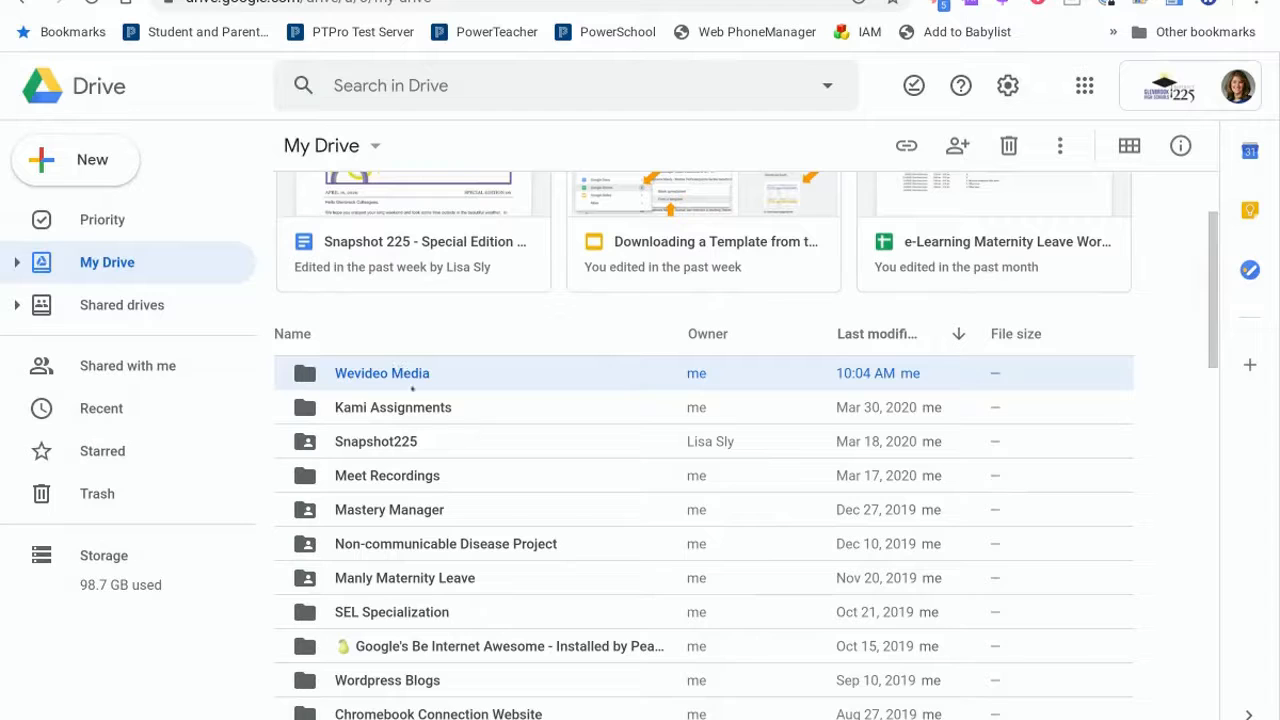
Open the Wevideo Media folder and create a subfolder named Pictures inside it.
{"action": "double_click", "coordinate": [405, 373]}
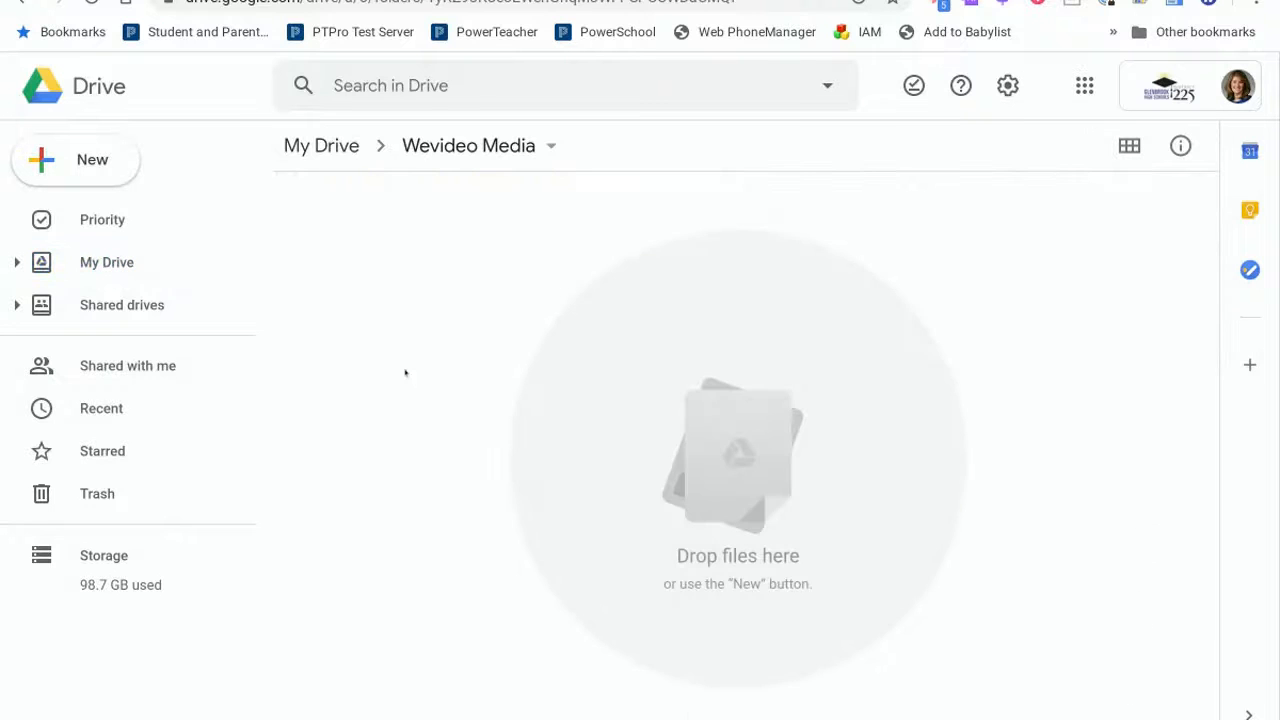
{"action": "left_click", "coordinate": [76, 152]}
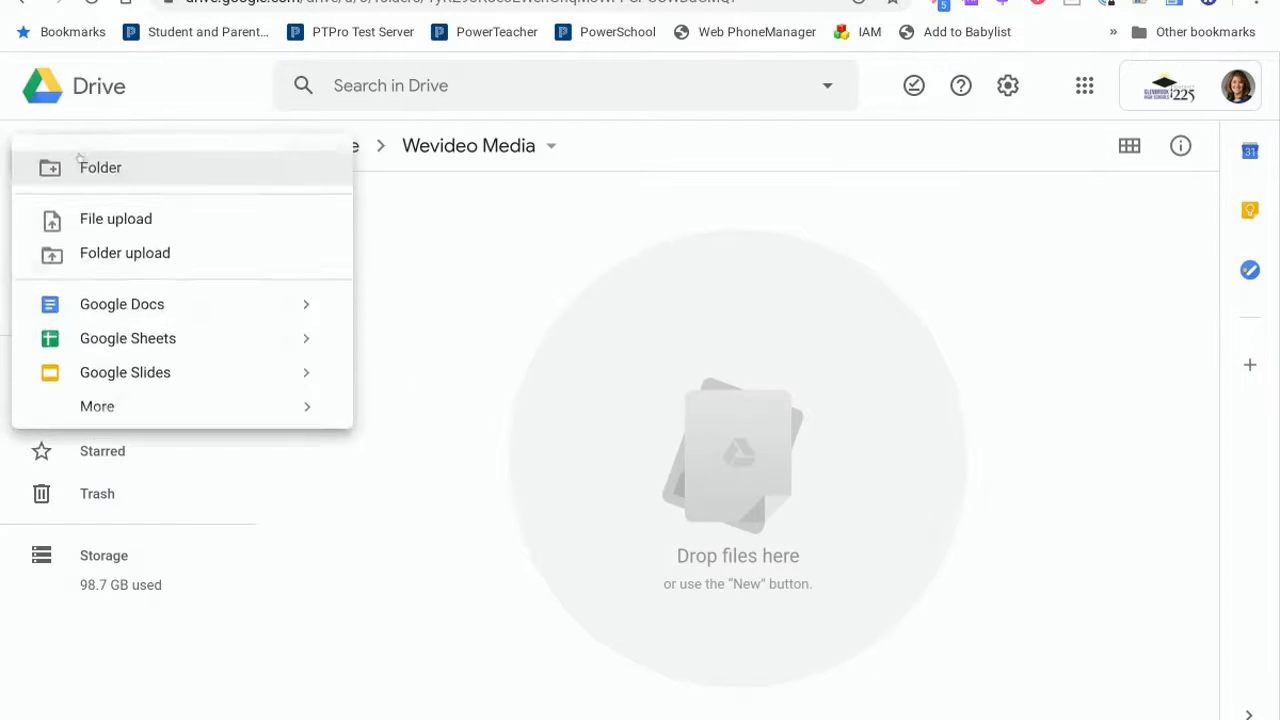
{"action": "left_click", "coordinate": [122, 176]}
{"action": "type", "text": "Plctu"}
{"action": "key", "text": "BackSpace"}
{"action": "key", "text": "BackSpace"}
{"action": "key", "text": "BackSpace"}
{"action": "key", "text": "BackSpace"}
{"action": "type", "text": "ictures"}
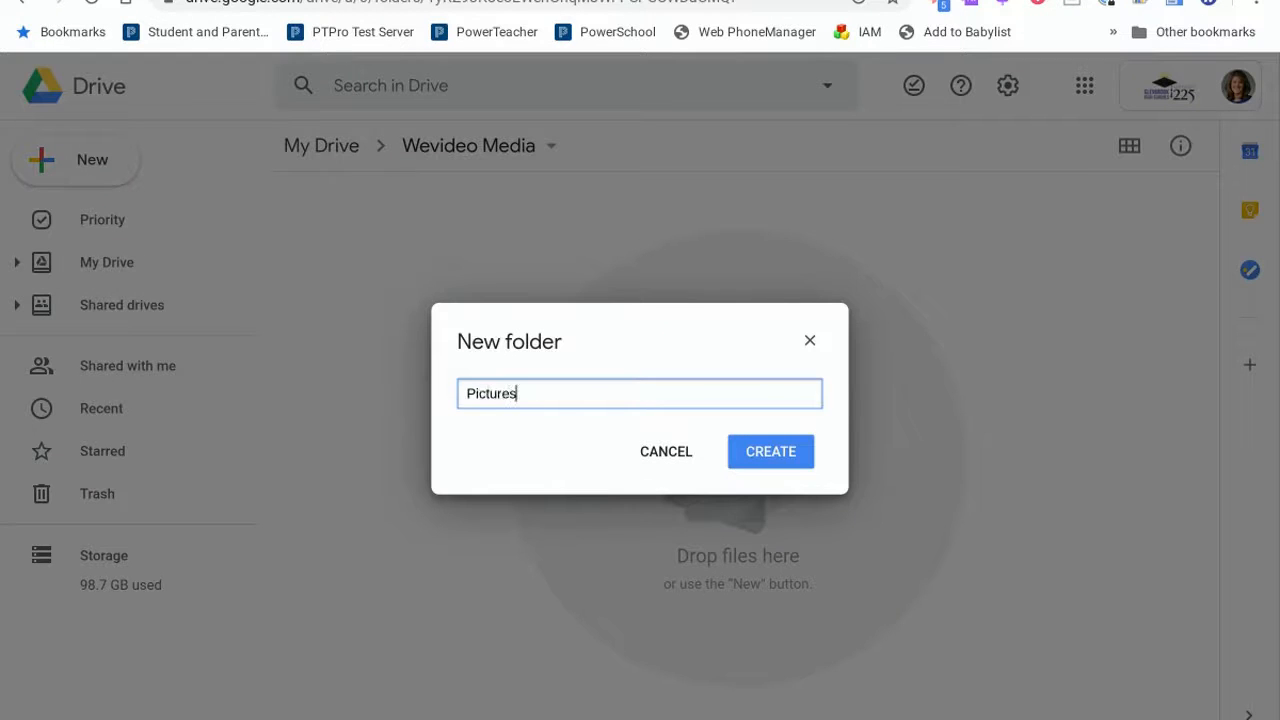
{"action": "left_click", "coordinate": [768, 460]}
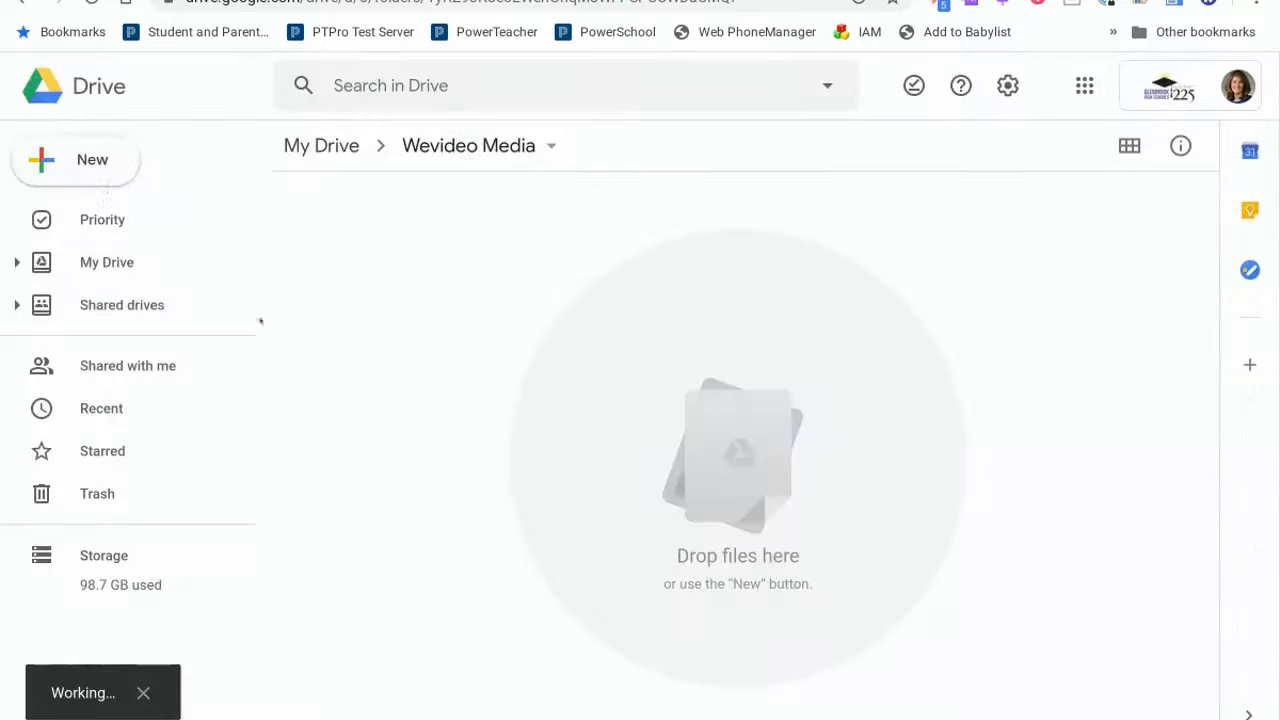
Create a second subfolder named Music inside Wevideo Media.
{"action": "left_click", "coordinate": [92, 166]}
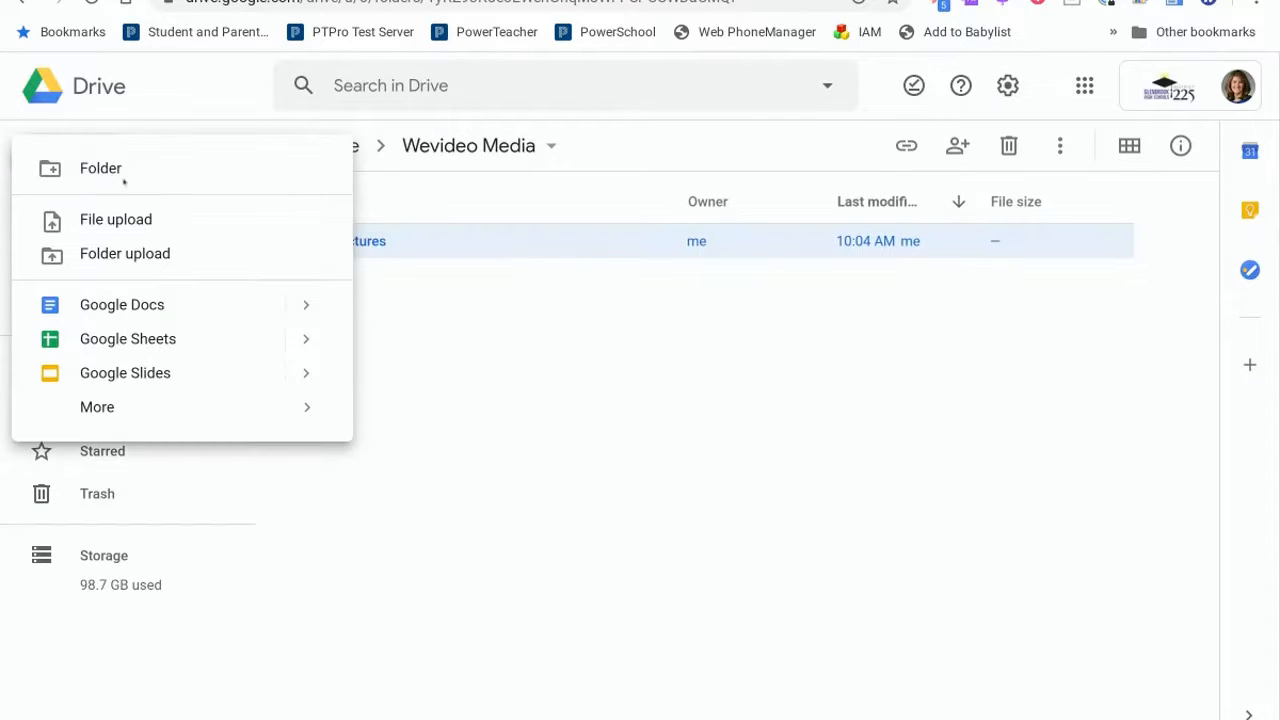
{"action": "left_click", "coordinate": [104, 168]}
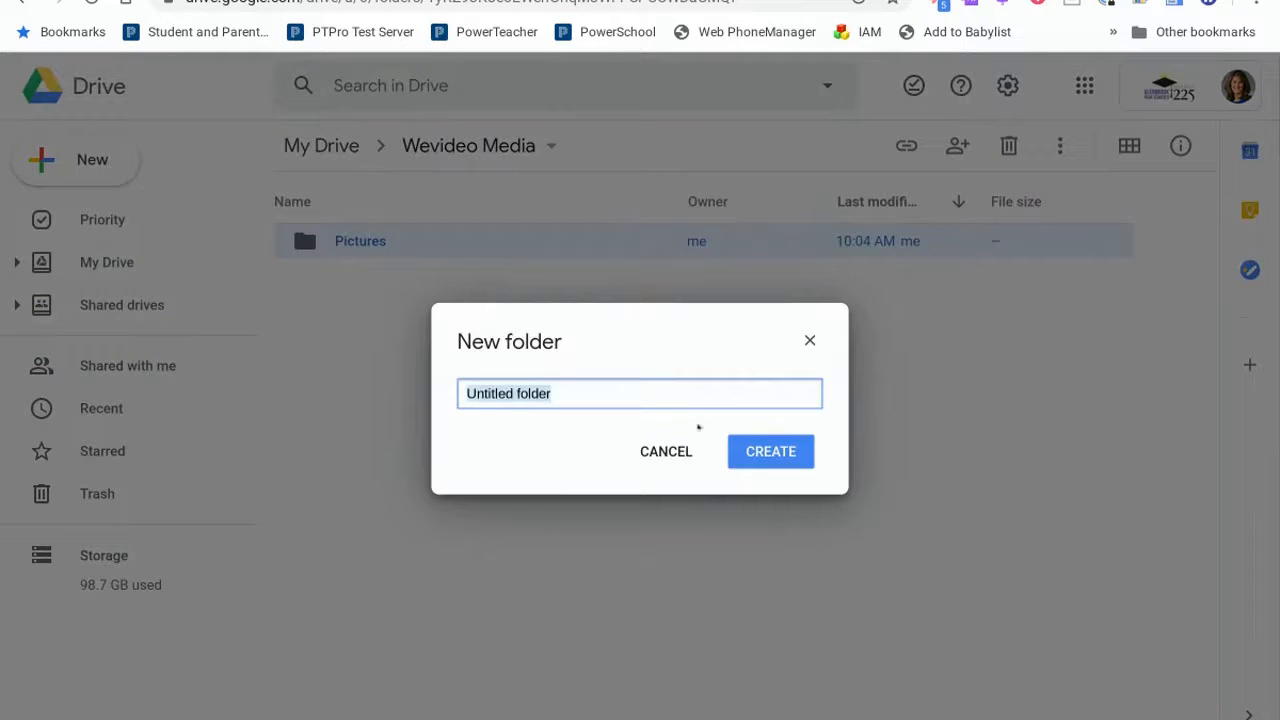
{"action": "type", "text": "Music"}
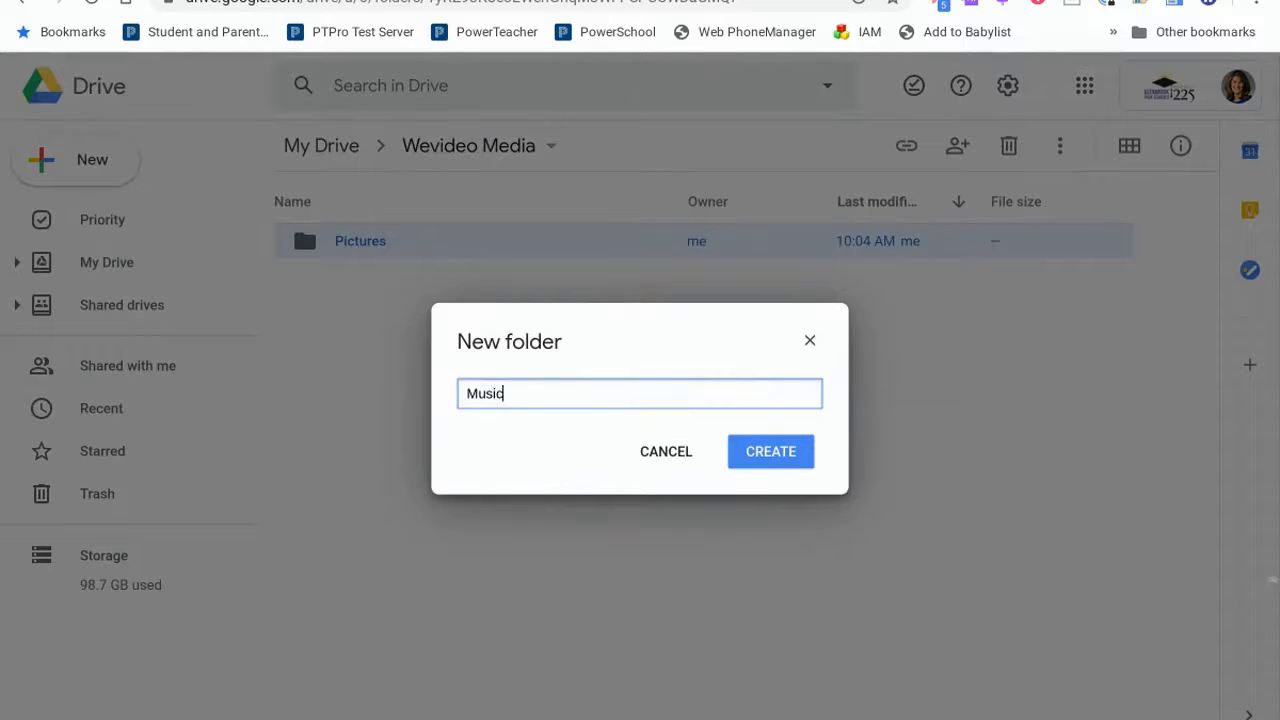
{"action": "left_click", "coordinate": [766, 451]}
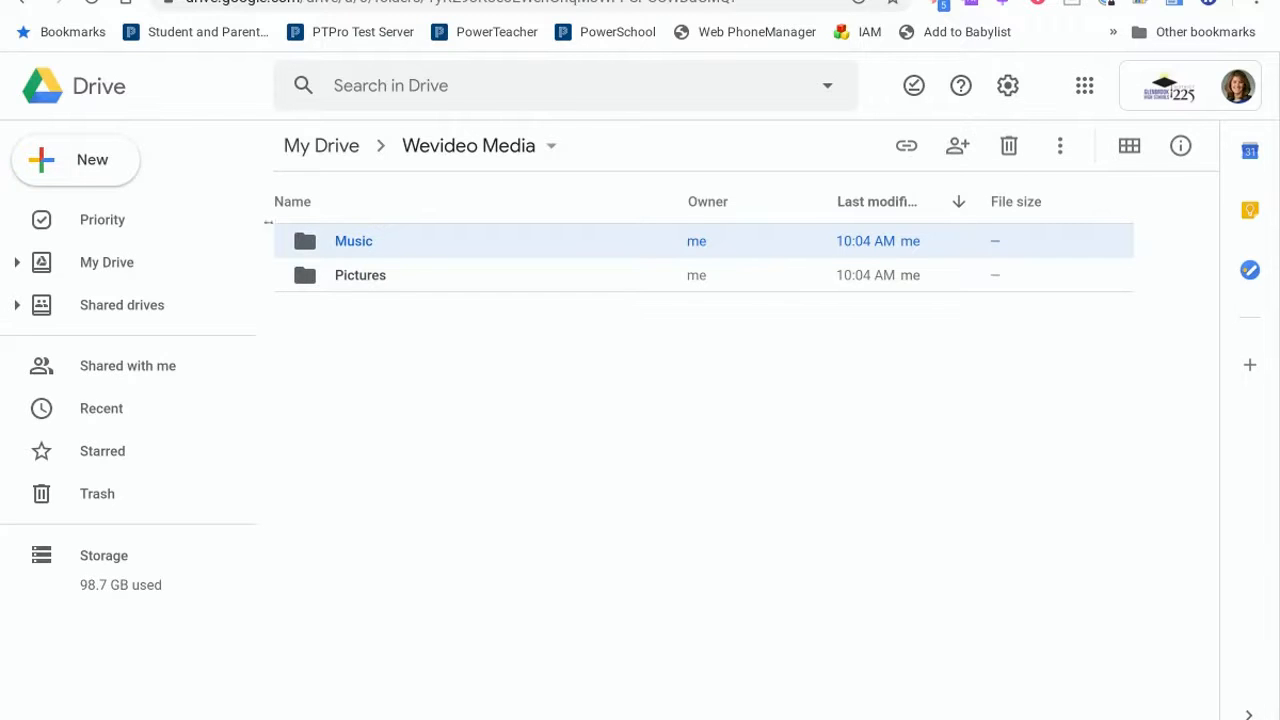
Share the Wevideo Media folder with a colleague picked from the name suggestions and send the invitation.
{"action": "left_click", "coordinate": [550, 146]}
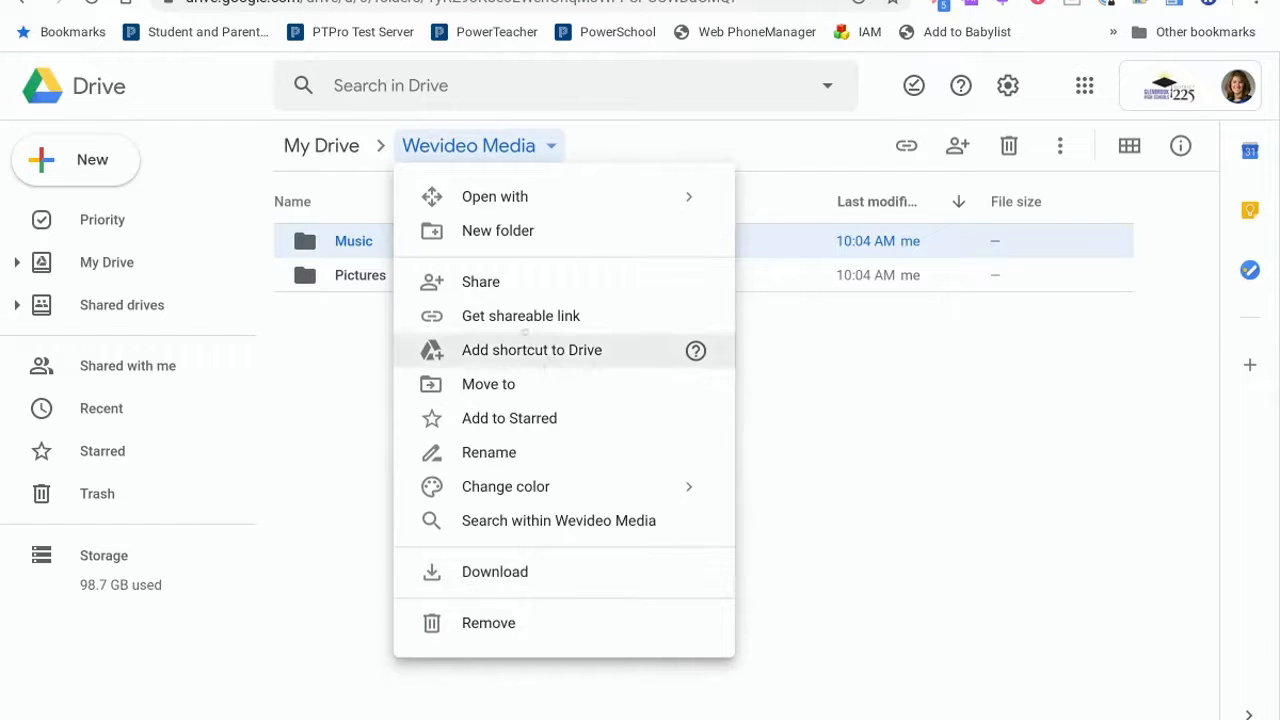
{"action": "left_click", "coordinate": [490, 286]}
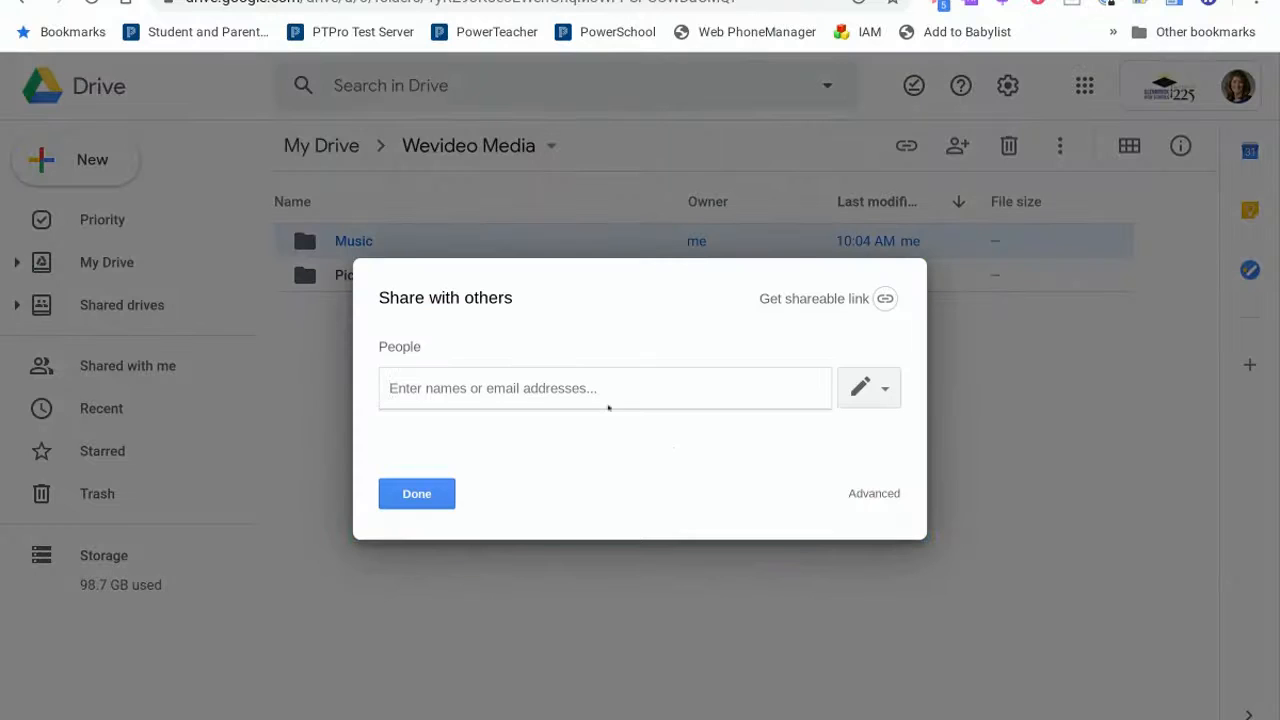
{"action": "type", "text": "jen"}
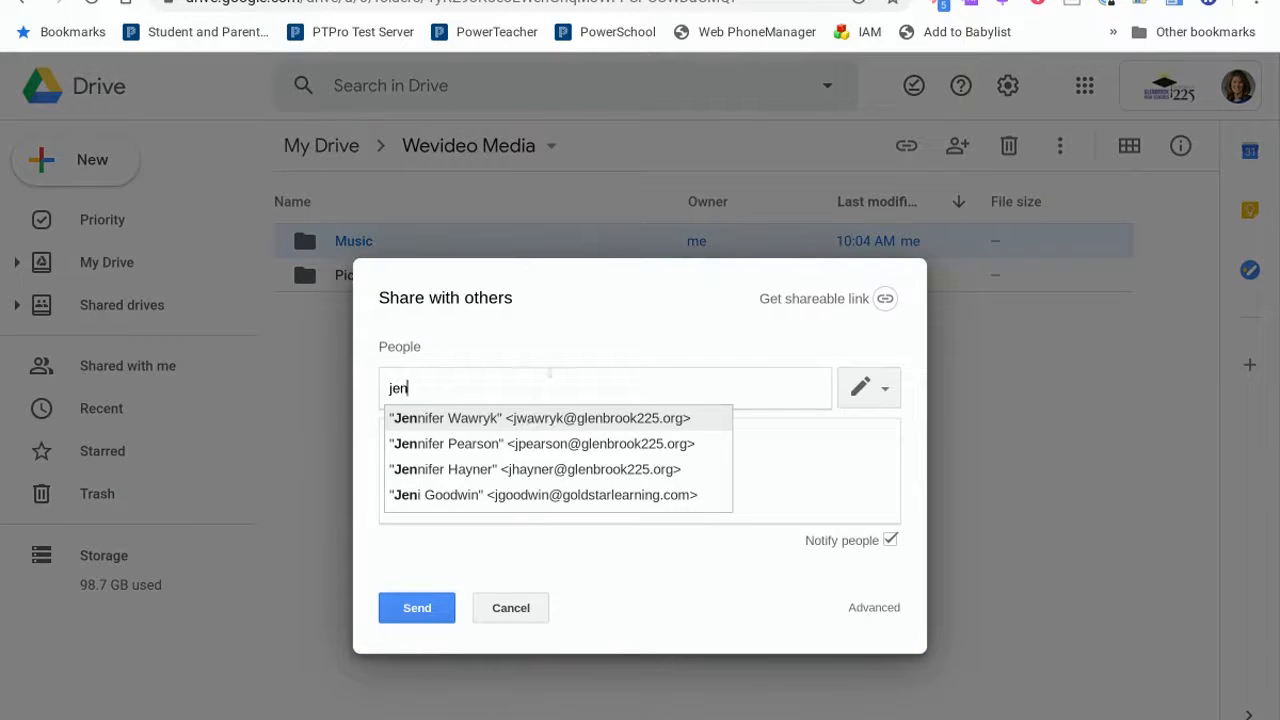
{"action": "left_click", "coordinate": [532, 420]}
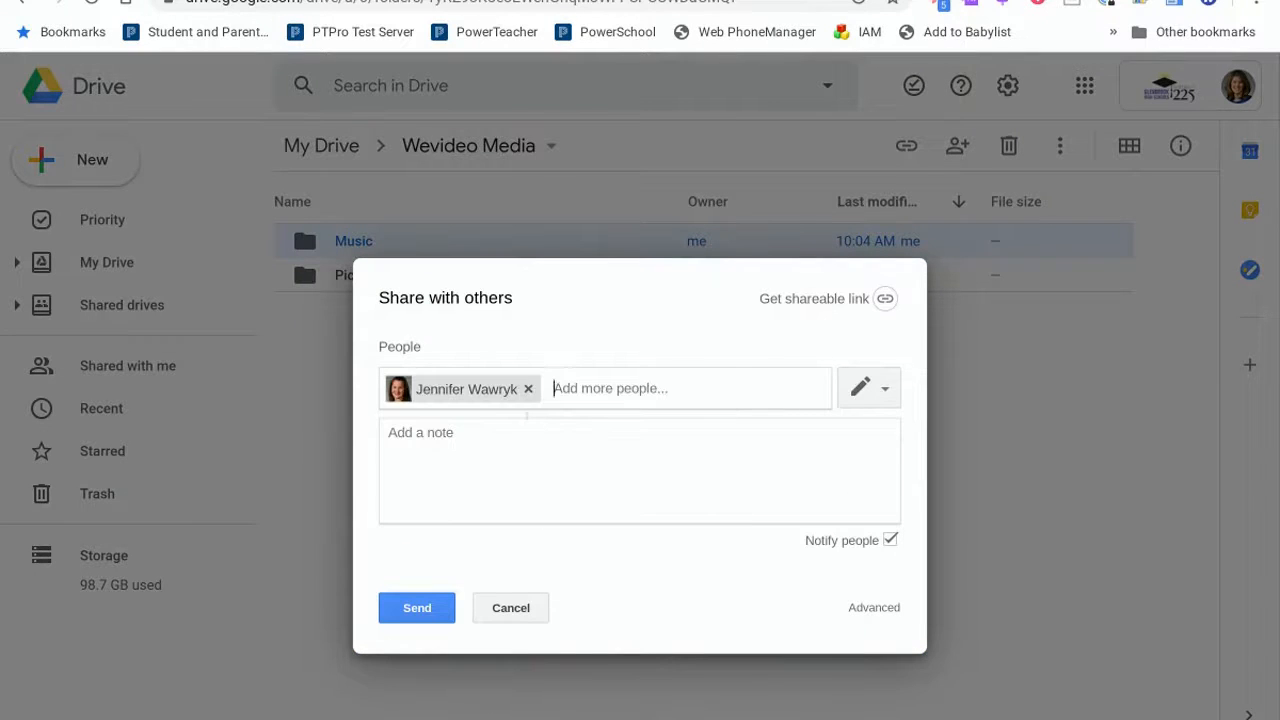
{"action": "left_click", "coordinate": [406, 612]}
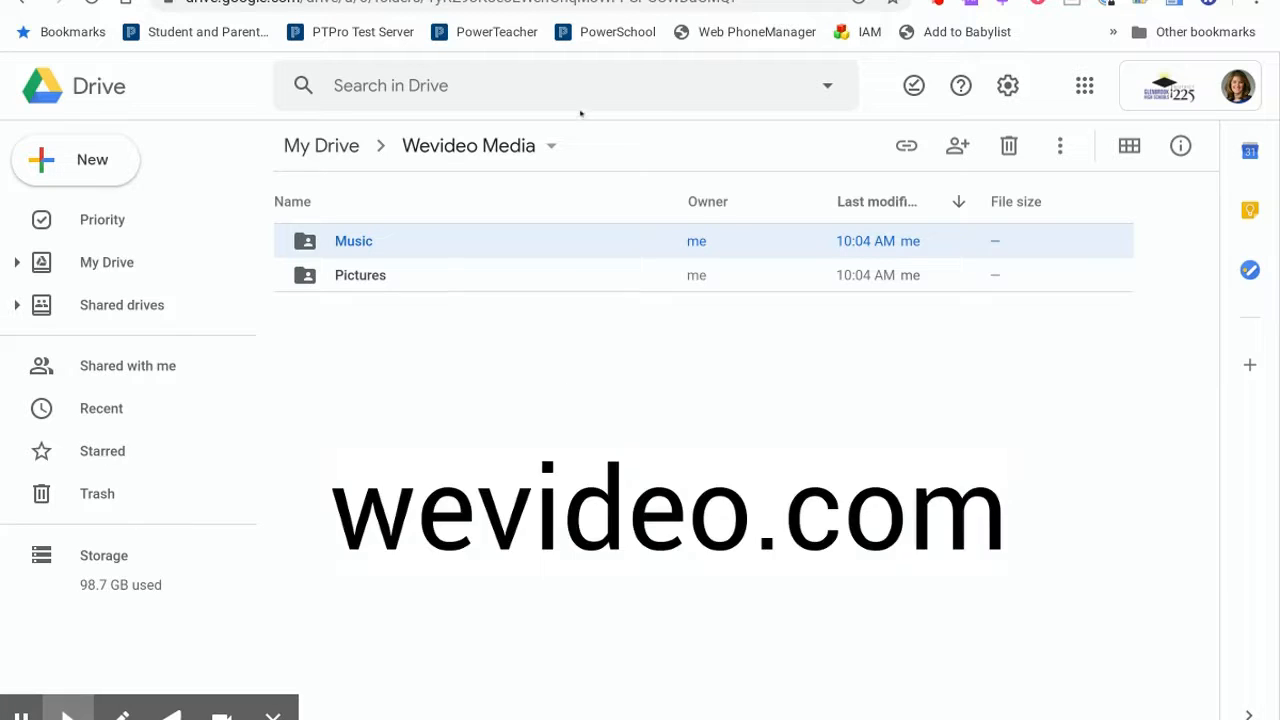
Open wevideo.com in a new tab and log in with the Google account.
{"action": "key", "text": "ctrl+t"}
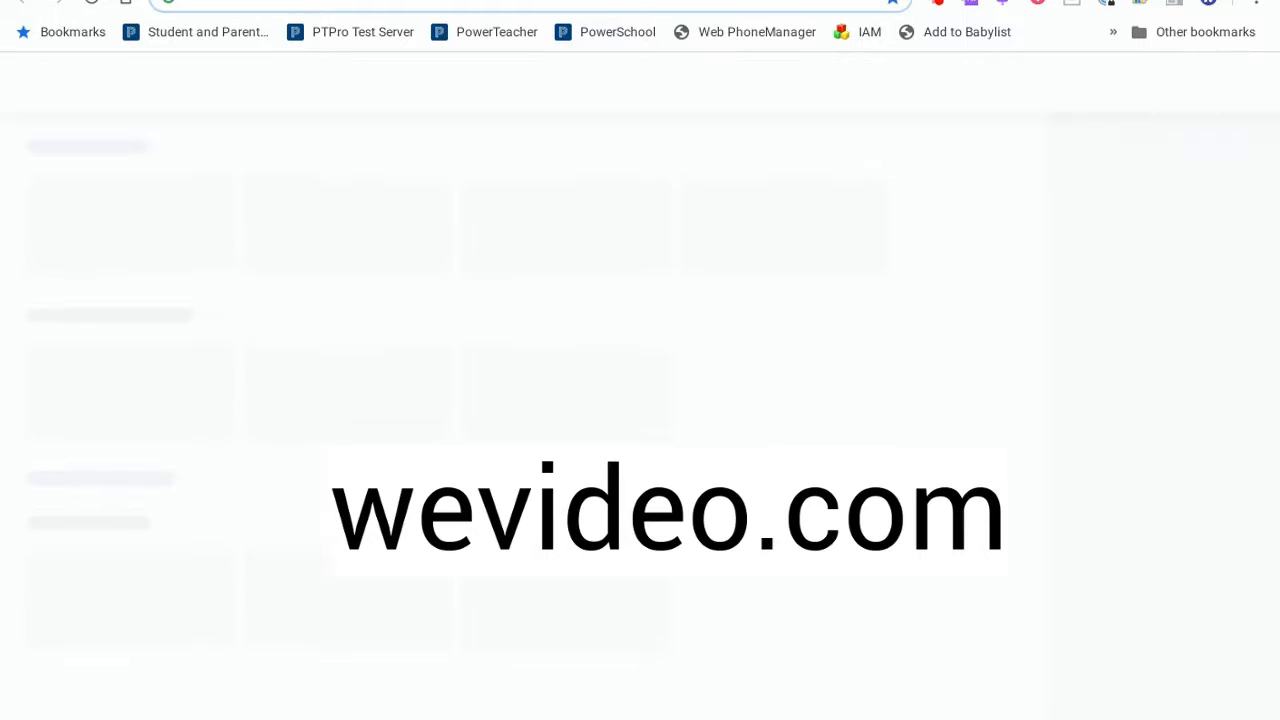
{"action": "type", "text": "wev"}
{"action": "key", "text": "Return"}
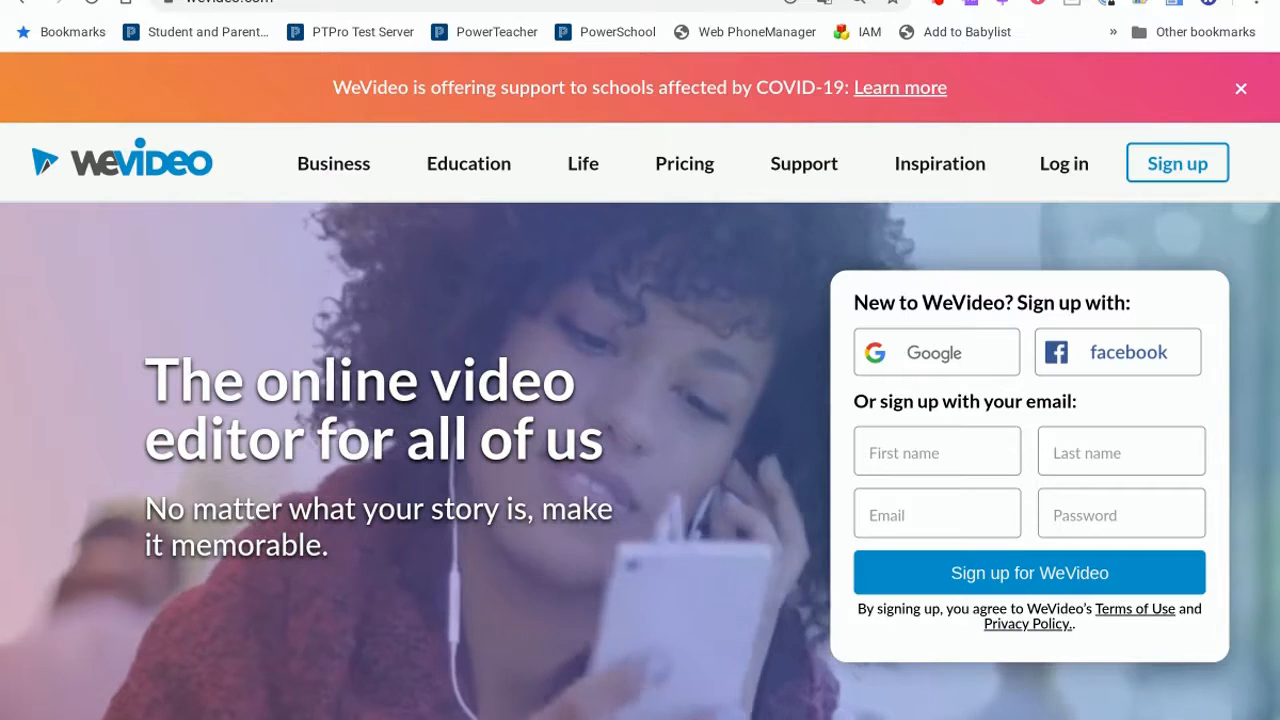
{"action": "left_click", "coordinate": [1064, 163]}
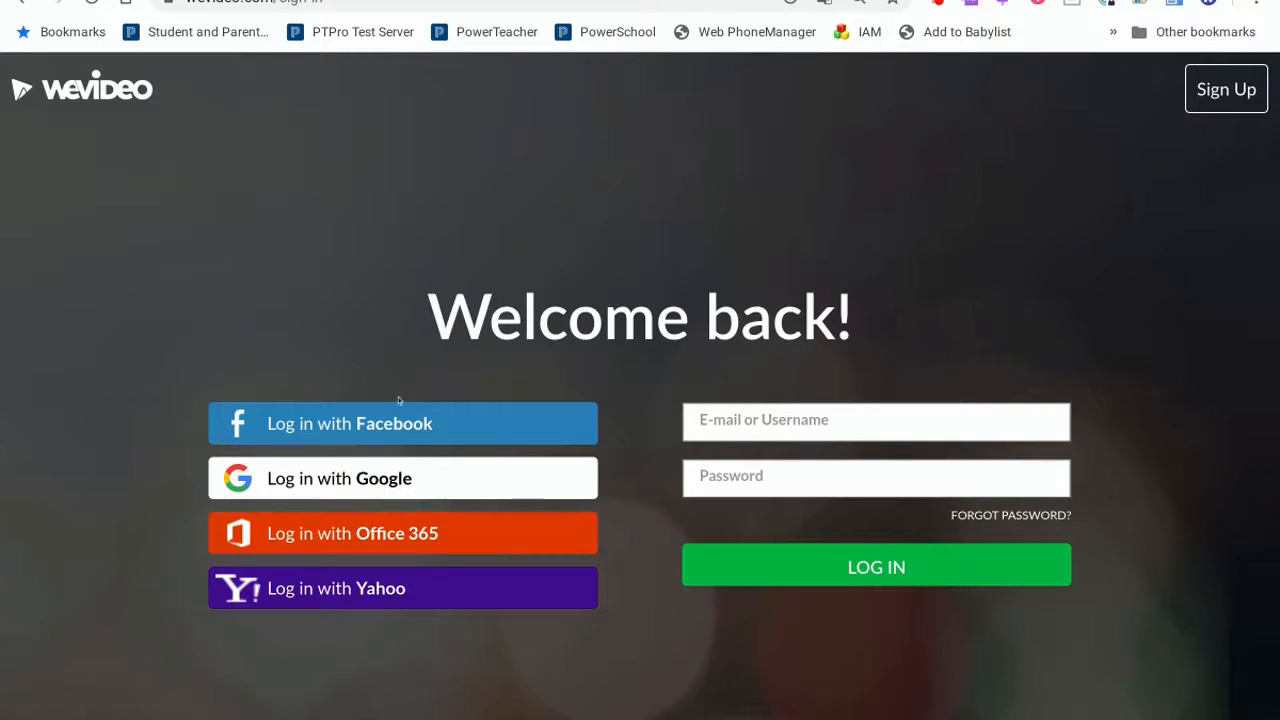
{"action": "left_click", "coordinate": [365, 474]}
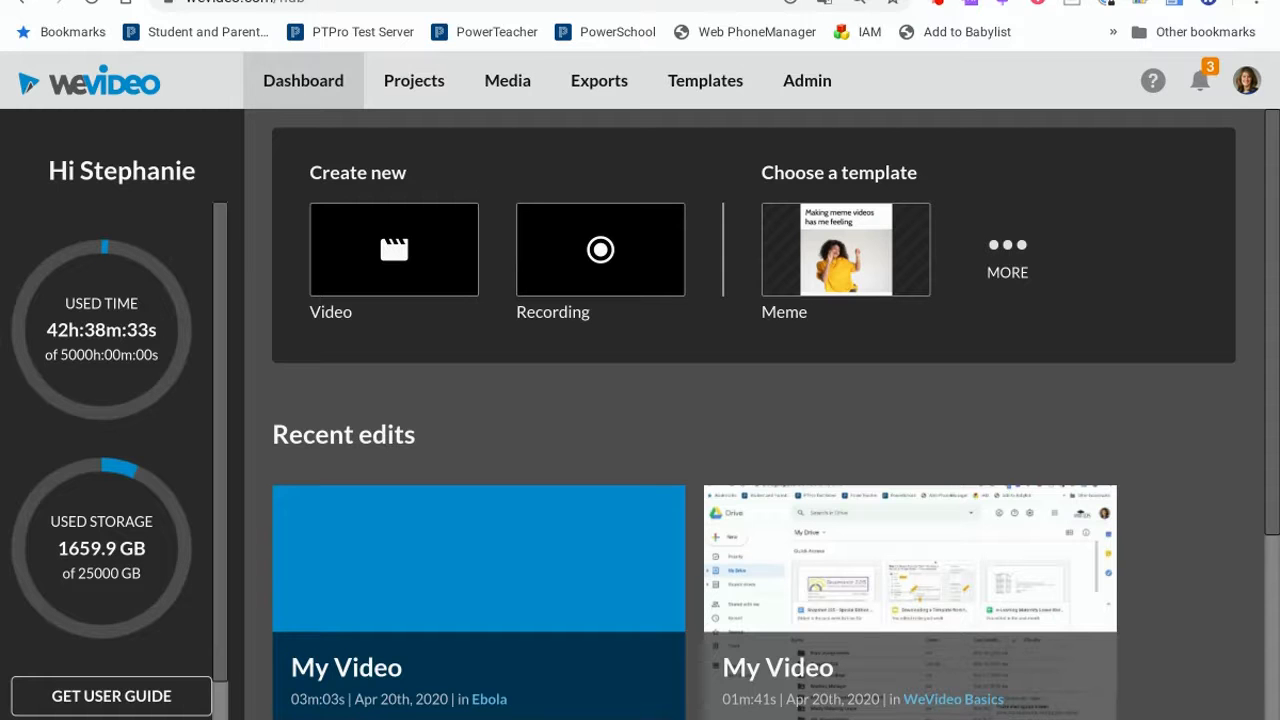
Create a new project titled Ebola with the Collaborative project type.
{"action": "left_click", "coordinate": [415, 88]}
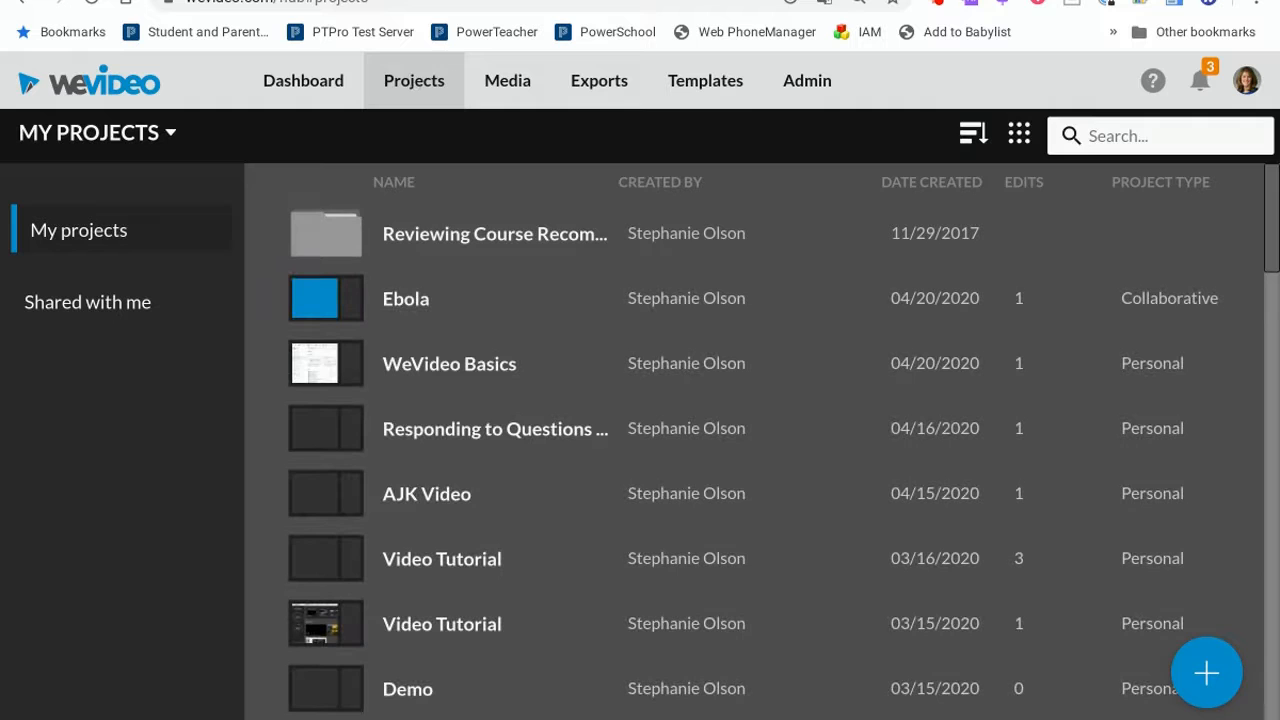
{"action": "left_click", "coordinate": [1207, 672]}
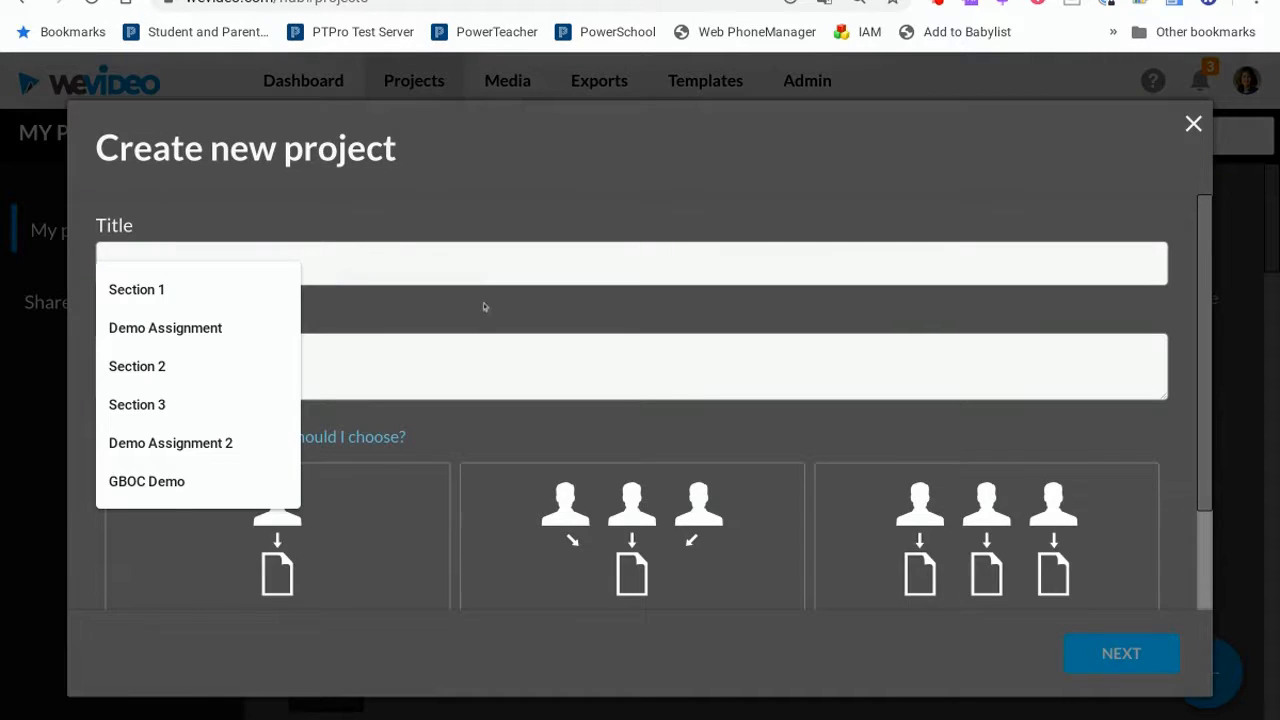
{"action": "type", "text": "Ebola"}
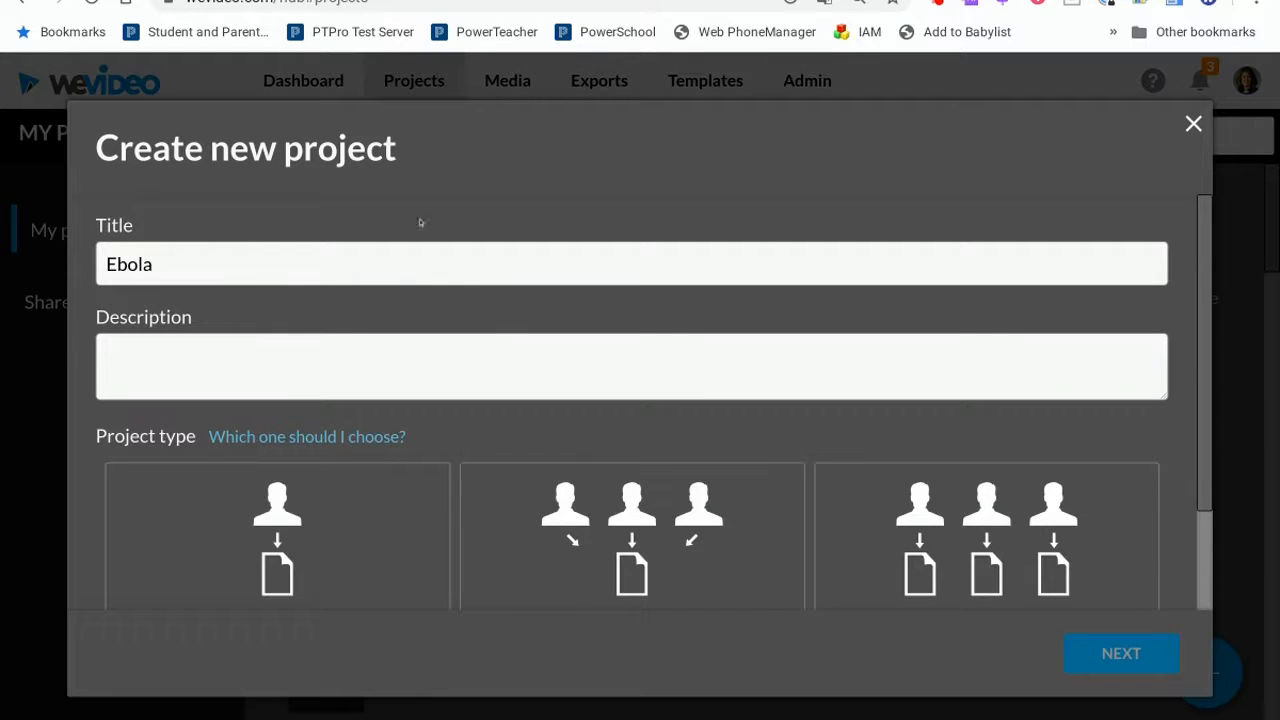
{"action": "scroll", "coordinate": [492, 318], "scroll_direction": "down", "scroll_amount": 1}
{"action": "scroll", "coordinate": [492, 318], "scroll_direction": "down", "scroll_amount": 3}
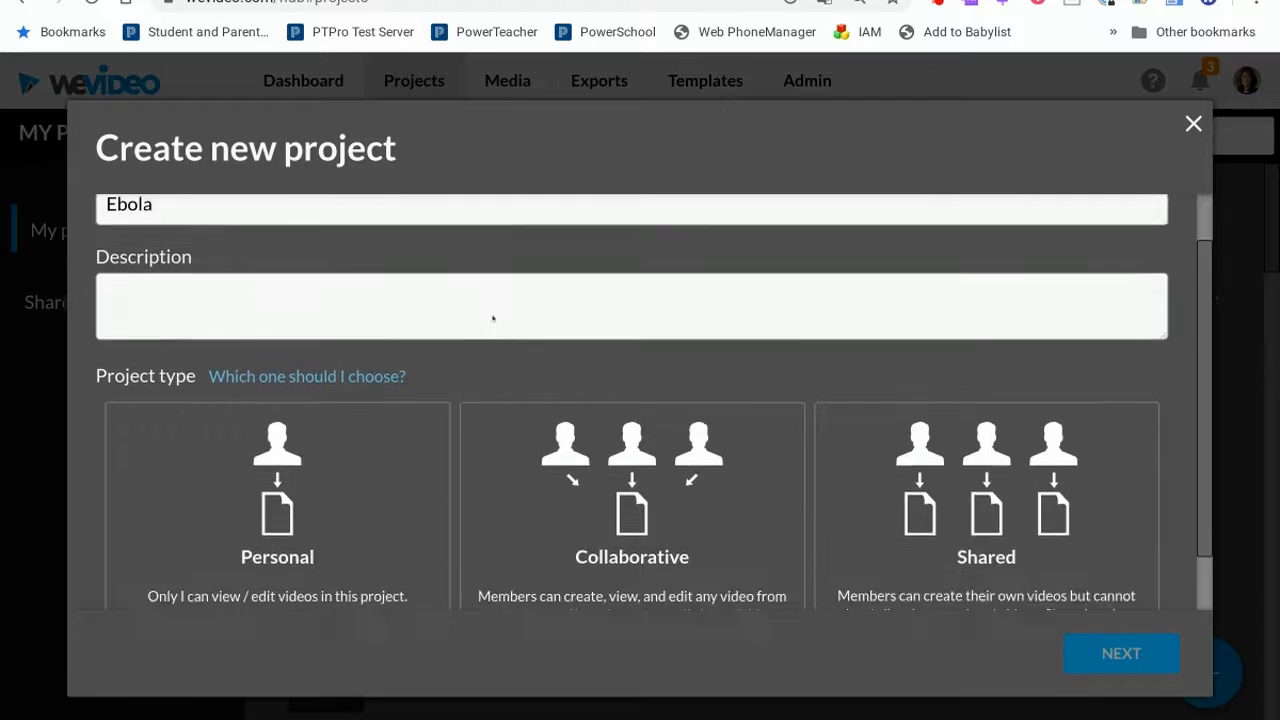
{"action": "left_click", "coordinate": [617, 455]}
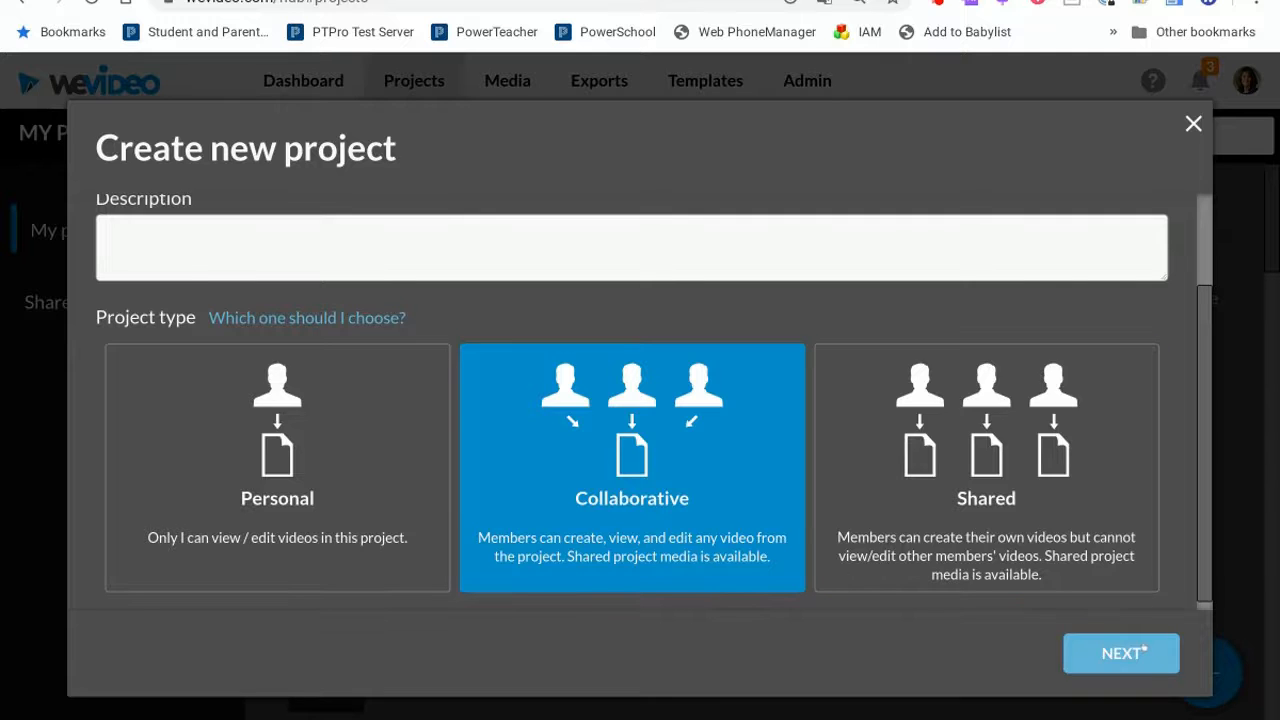
{"action": "left_click", "coordinate": [1143, 651]}
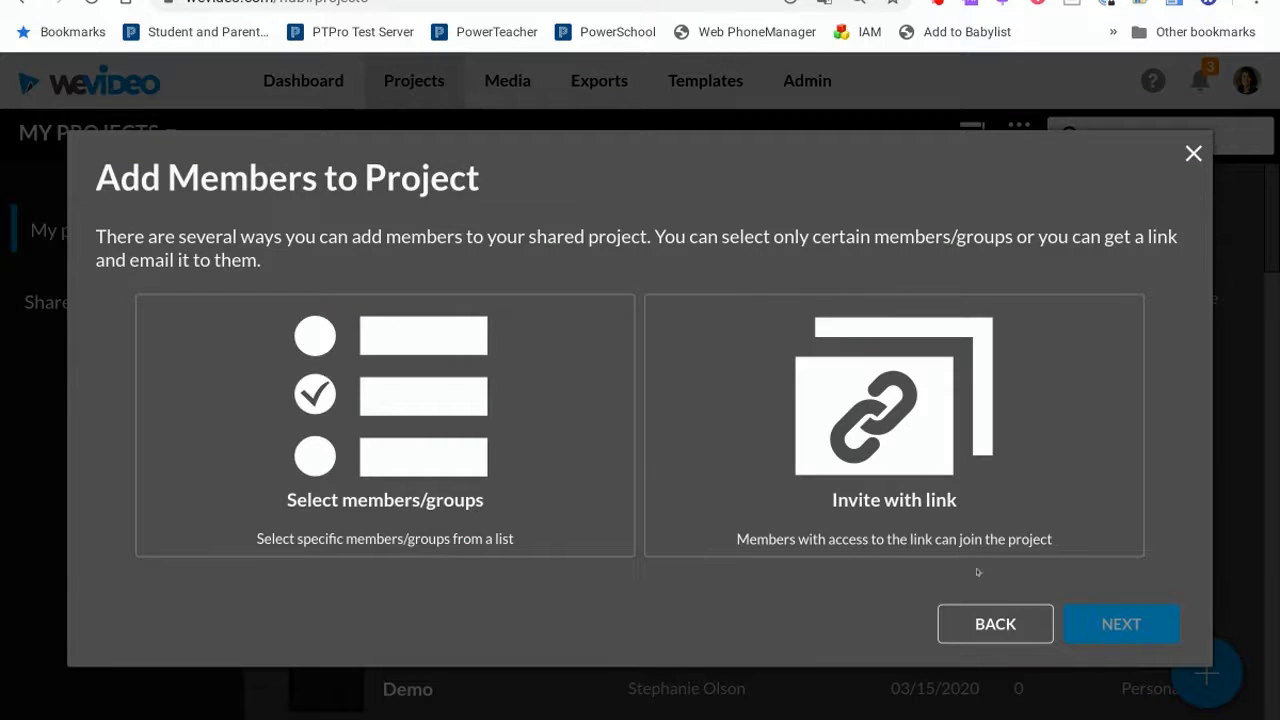
Choose to add members to the project by inviting them with a link, and continue.
{"action": "left_click", "coordinate": [925, 512]}
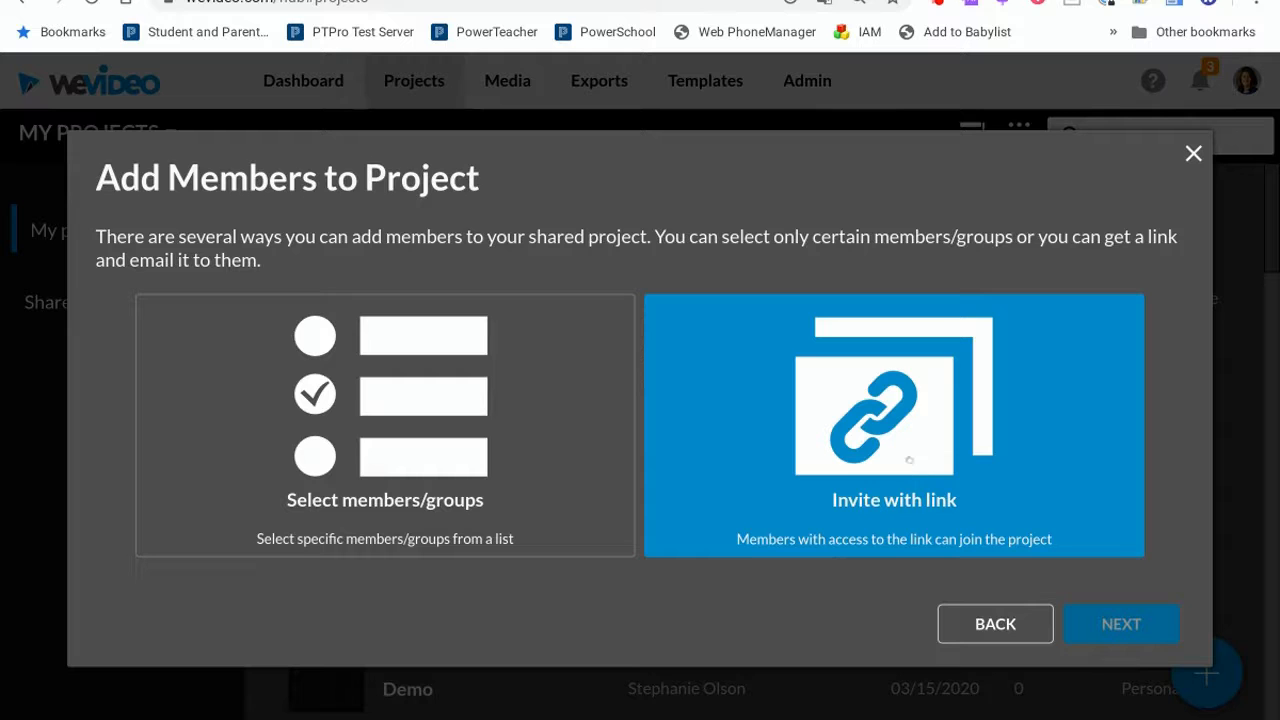
{"action": "left_click", "coordinate": [909, 458]}
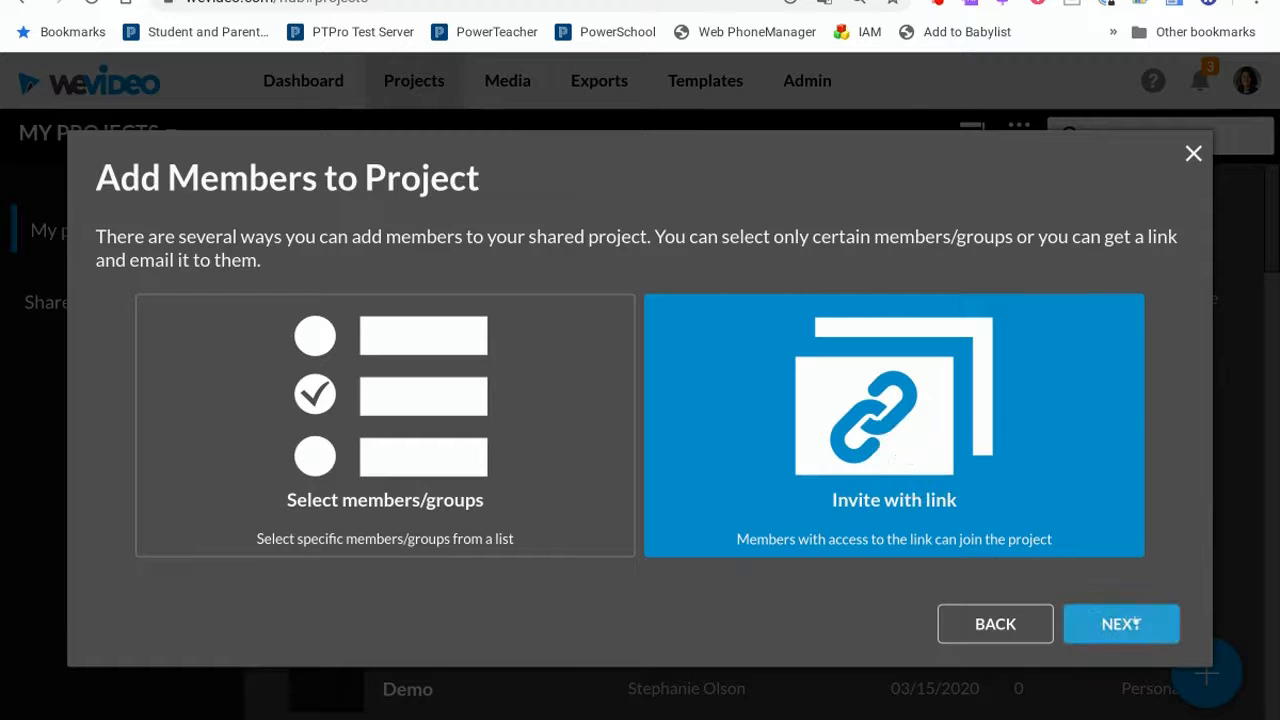
{"action": "left_click", "coordinate": [1137, 624]}
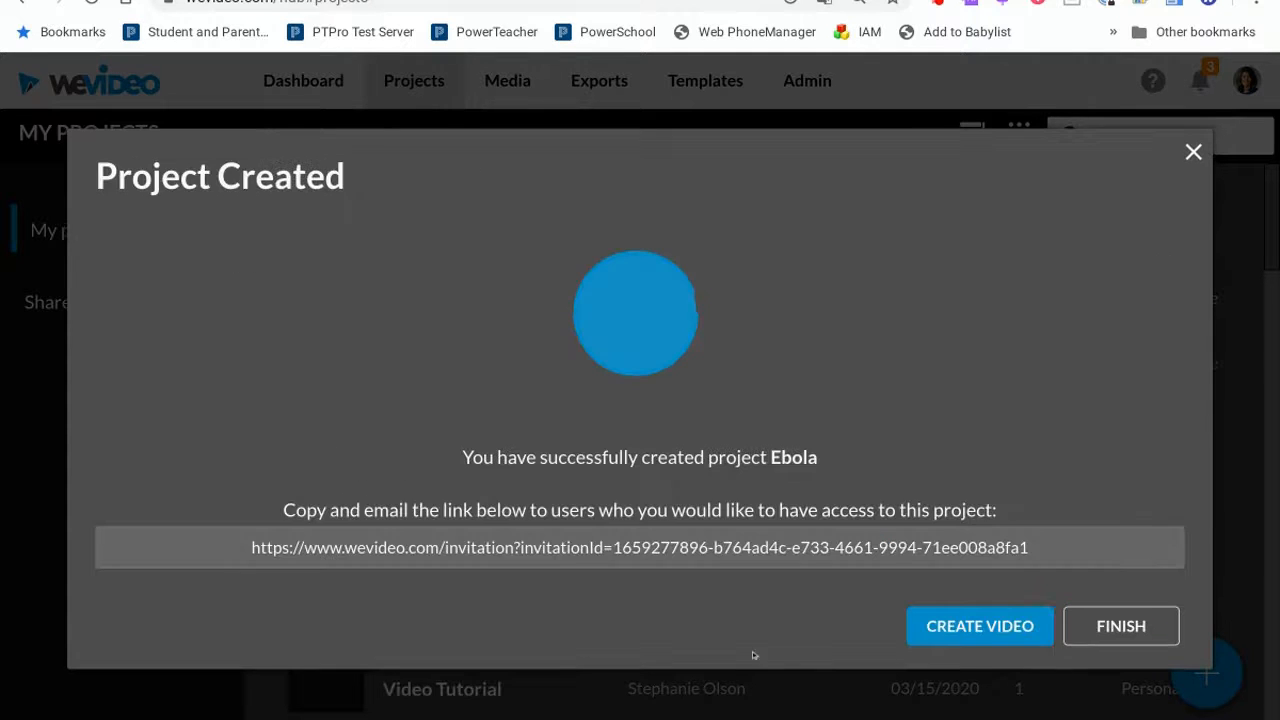
Select the whole project invitation link for copying.
{"action": "left_click", "coordinate": [603, 541]}
{"action": "double_click", "coordinate": [607, 544]}
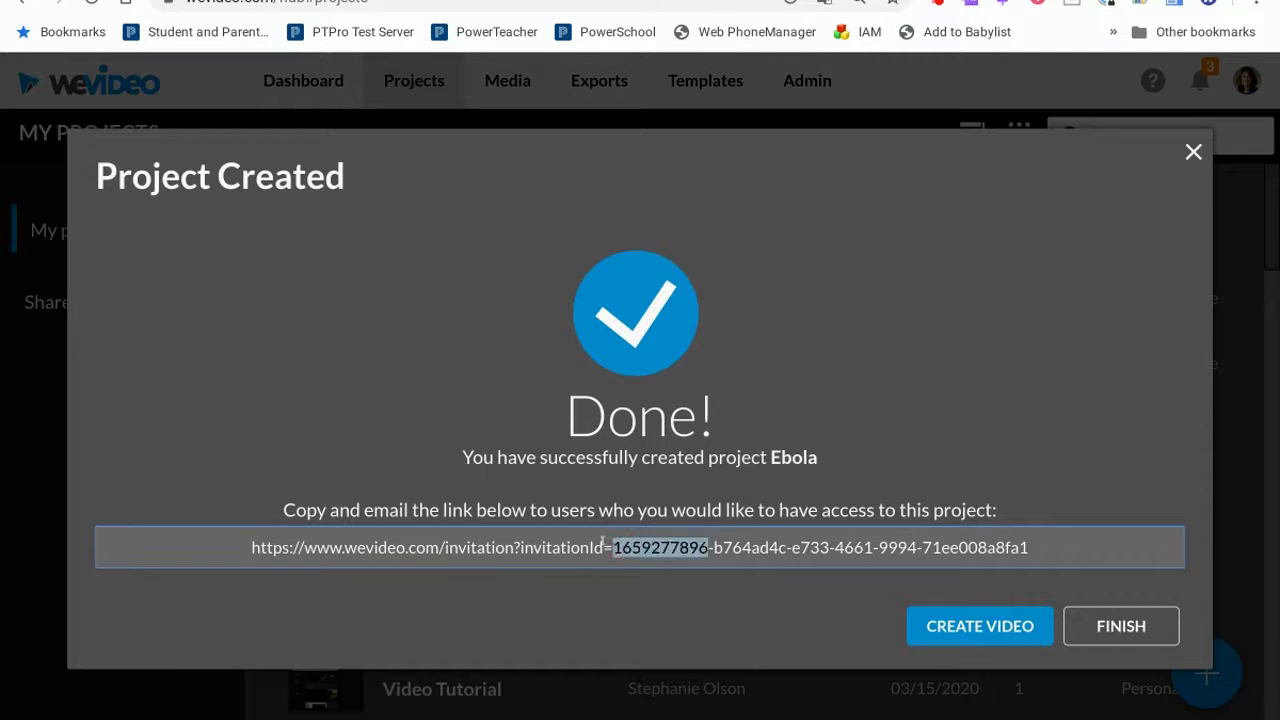
{"action": "left_click", "coordinate": [232, 541]}
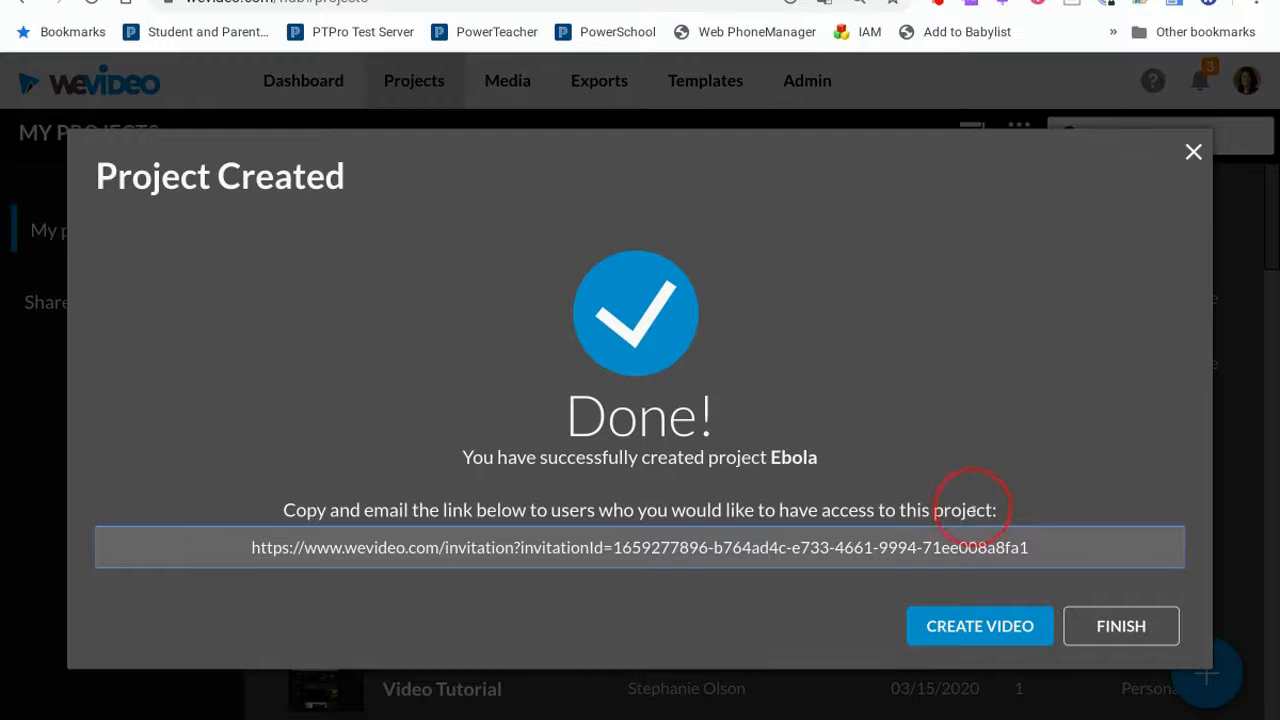
{"action": "left_click_drag", "start_coordinate": [1030, 545], "coordinate": [241, 540]}
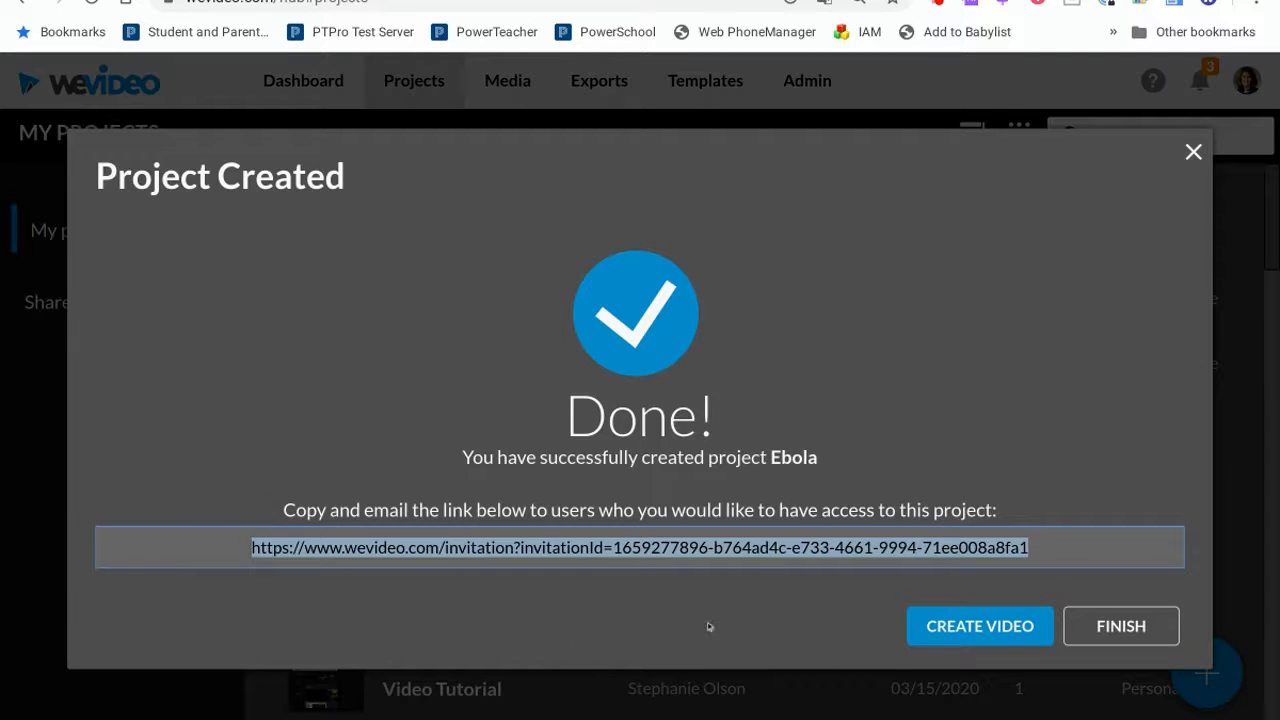
Create a video for the project starting from a blank edit.
{"action": "left_click", "coordinate": [972, 626]}
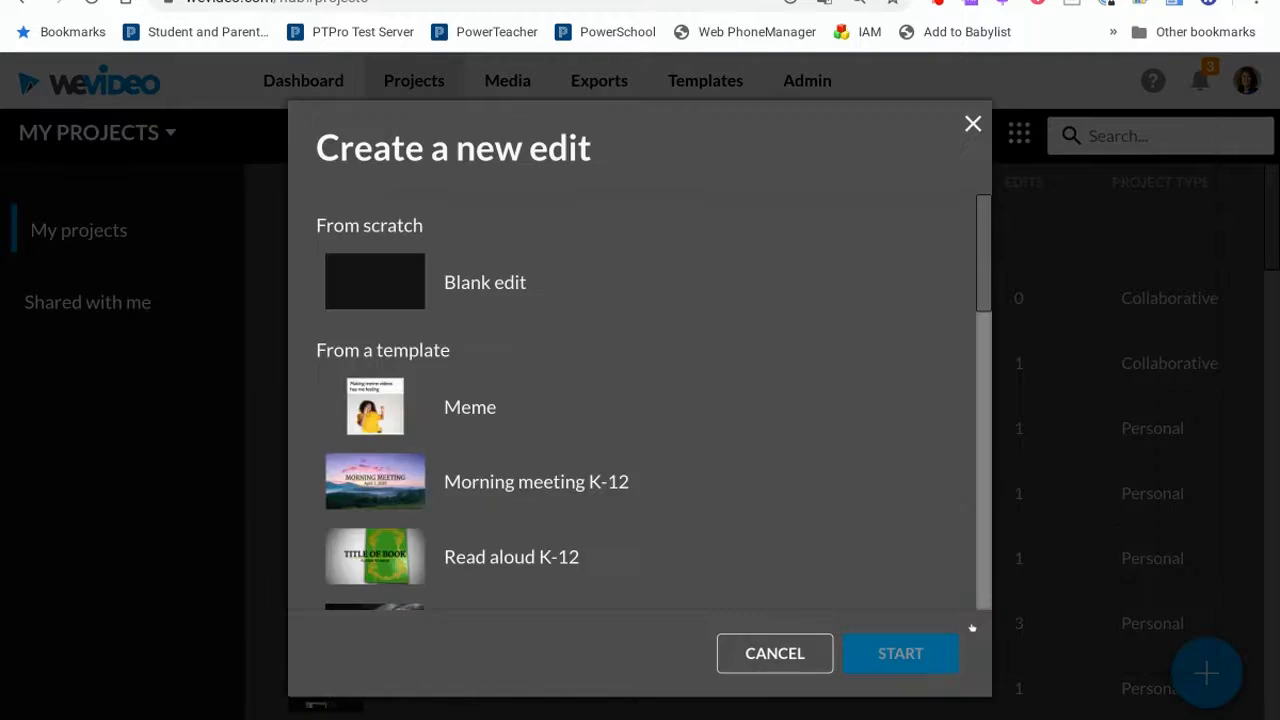
{"action": "scroll", "coordinate": [719, 528], "scroll_direction": "down", "scroll_amount": 3}
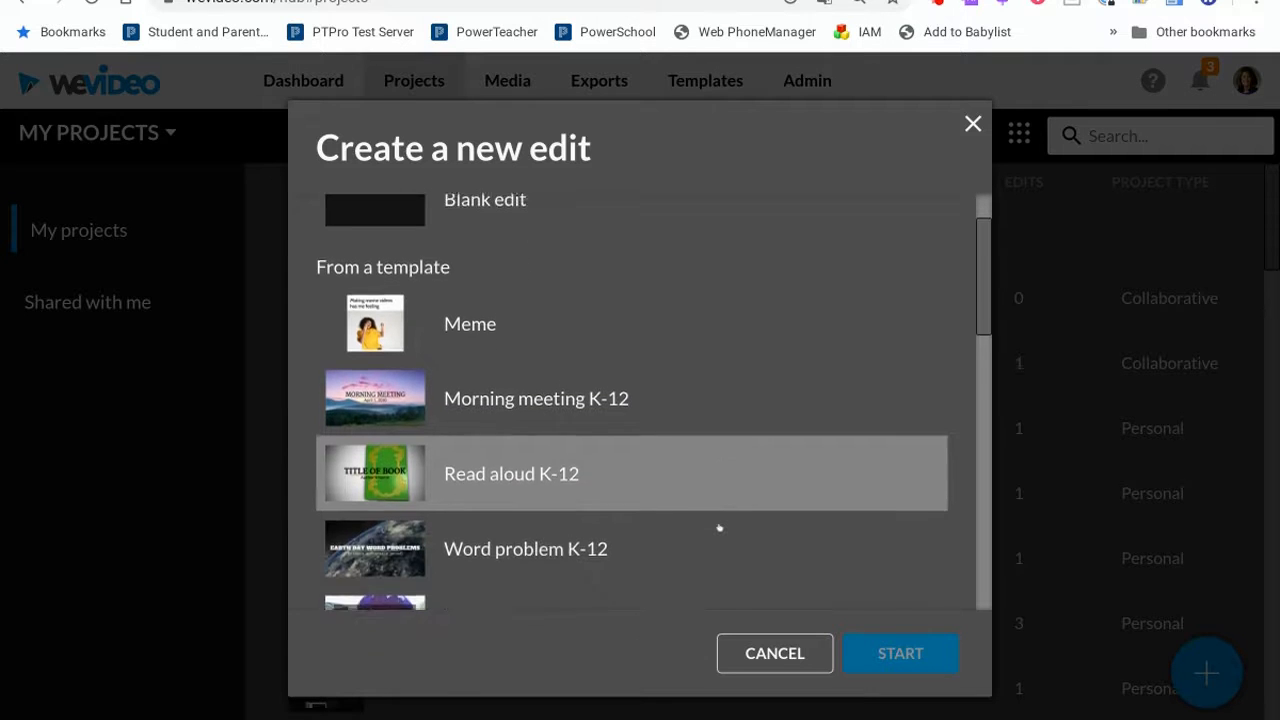
{"action": "scroll", "coordinate": [719, 528], "scroll_direction": "up", "scroll_amount": 3}
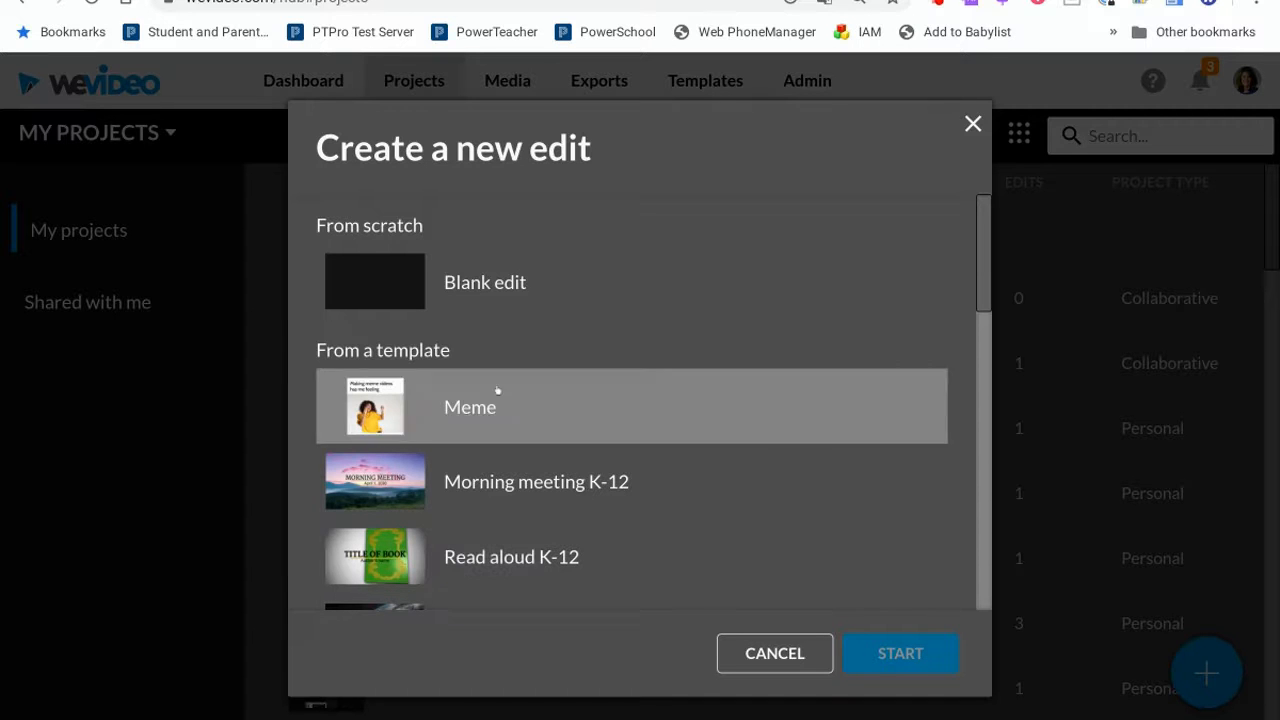
{"action": "left_click", "coordinate": [525, 289]}
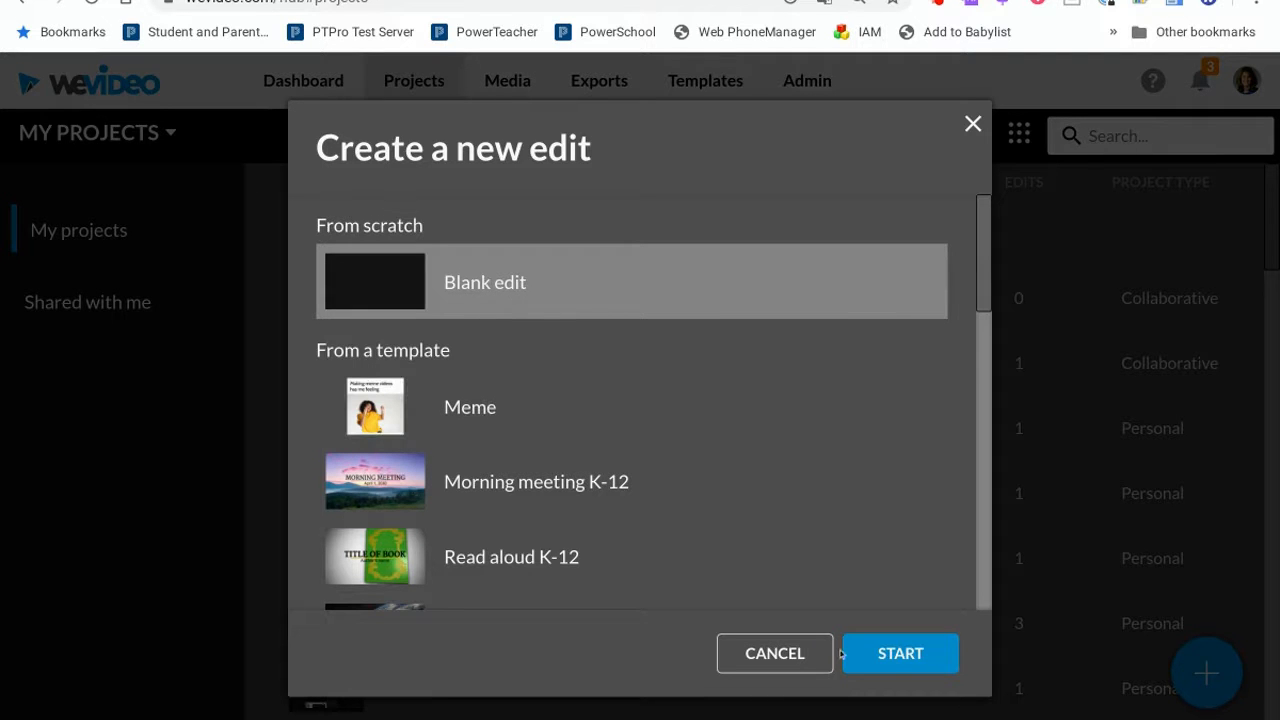
{"action": "left_click", "coordinate": [899, 653]}
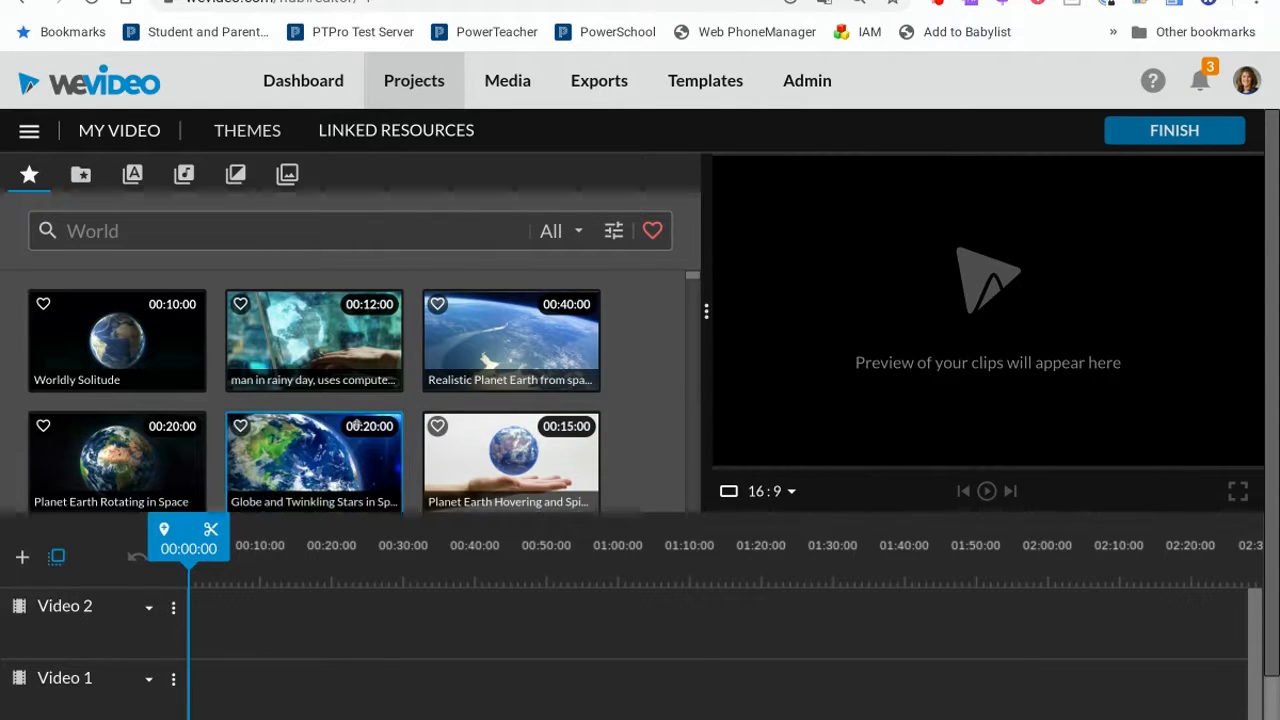
Open the My media library and adjust the editor view and timeline zoom.
{"action": "left_click", "coordinate": [81, 175]}
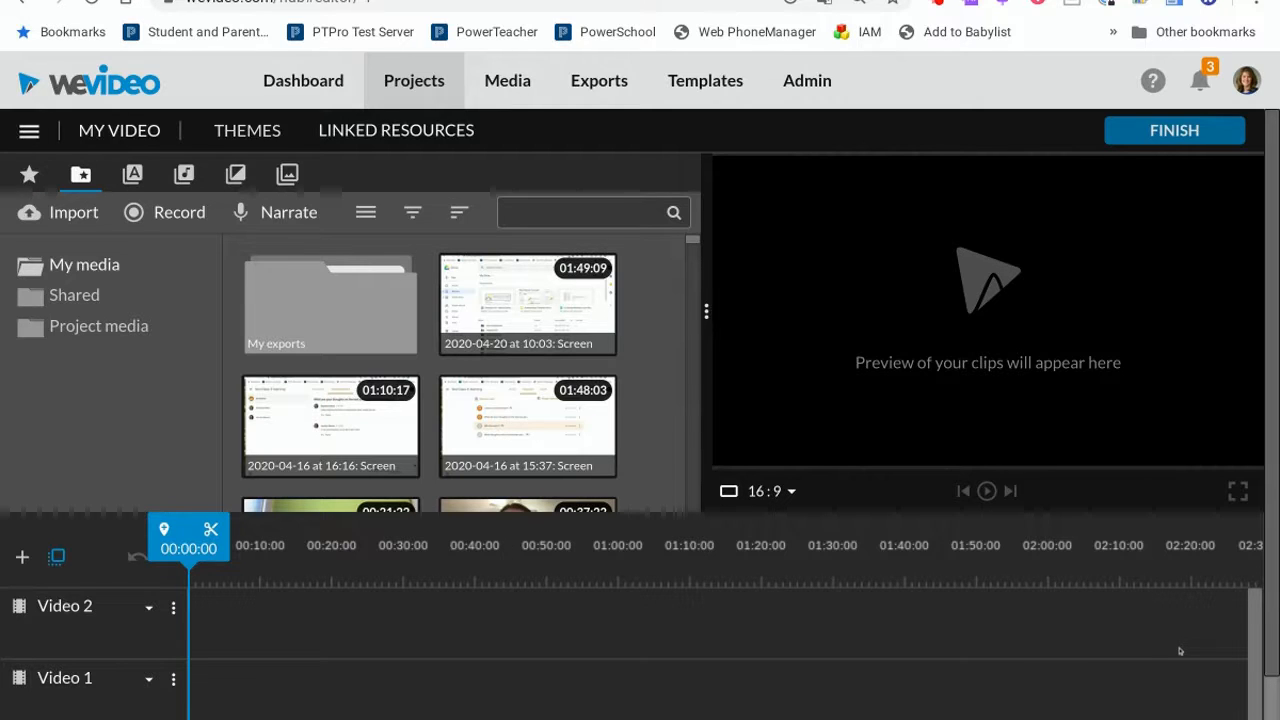
{"action": "scroll", "coordinate": [1188, 650], "scroll_direction": "down", "scroll_amount": 1}
{"action": "left_click", "coordinate": [1272, 623]}
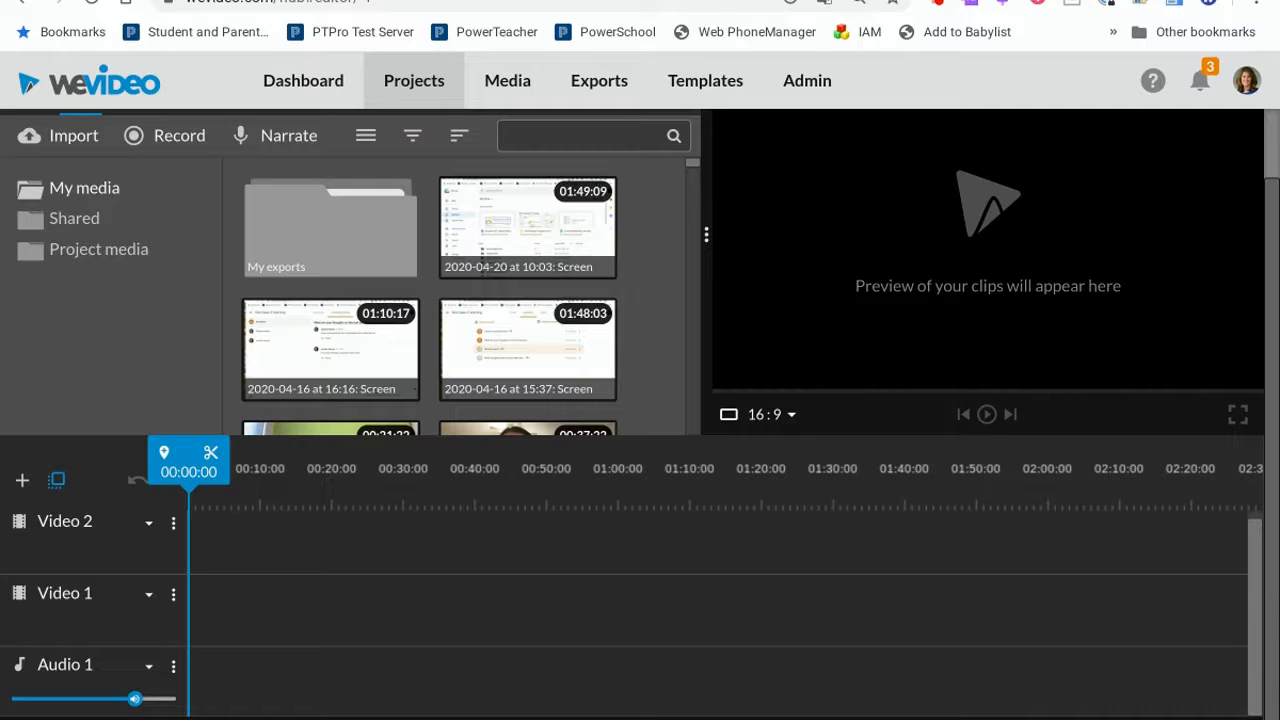
{"action": "left_click", "coordinate": [1055, 716]}
{"action": "left_click", "coordinate": [1100, 704]}
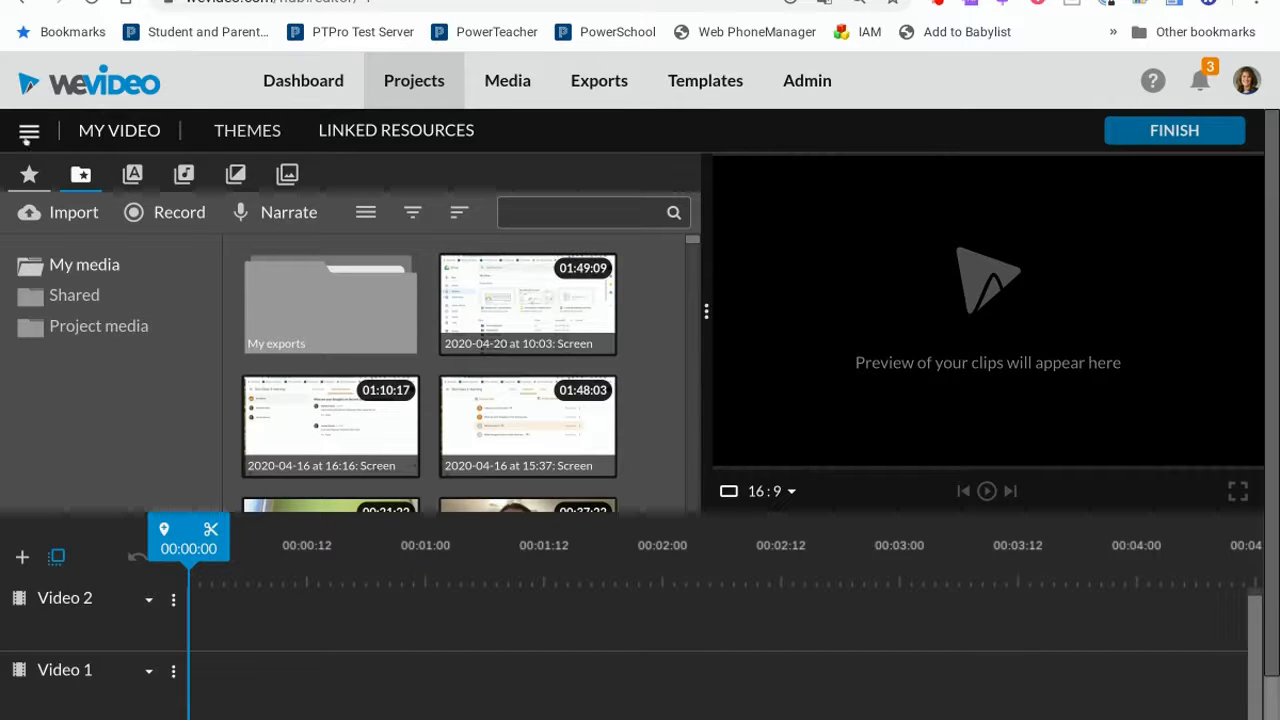
Switch to storyboard mode and add two screen recordings to the storyboard.
{"action": "left_click", "coordinate": [28, 132]}
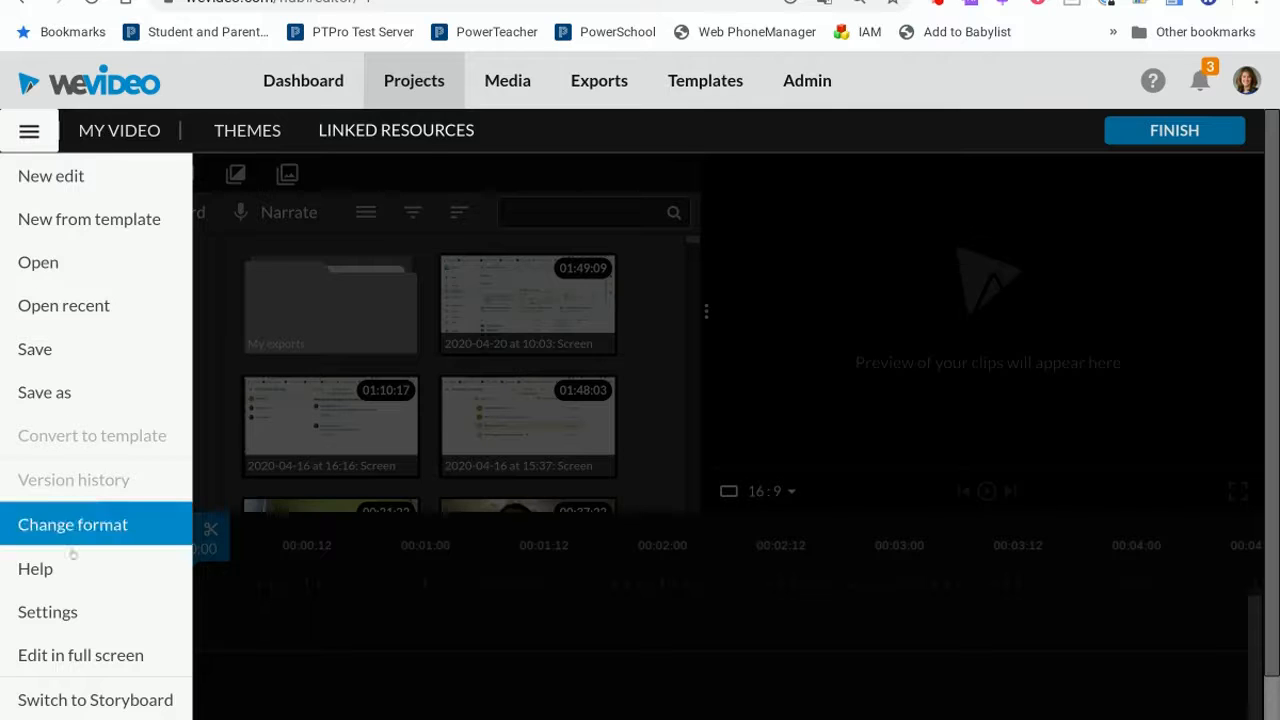
{"action": "left_click", "coordinate": [72, 700]}
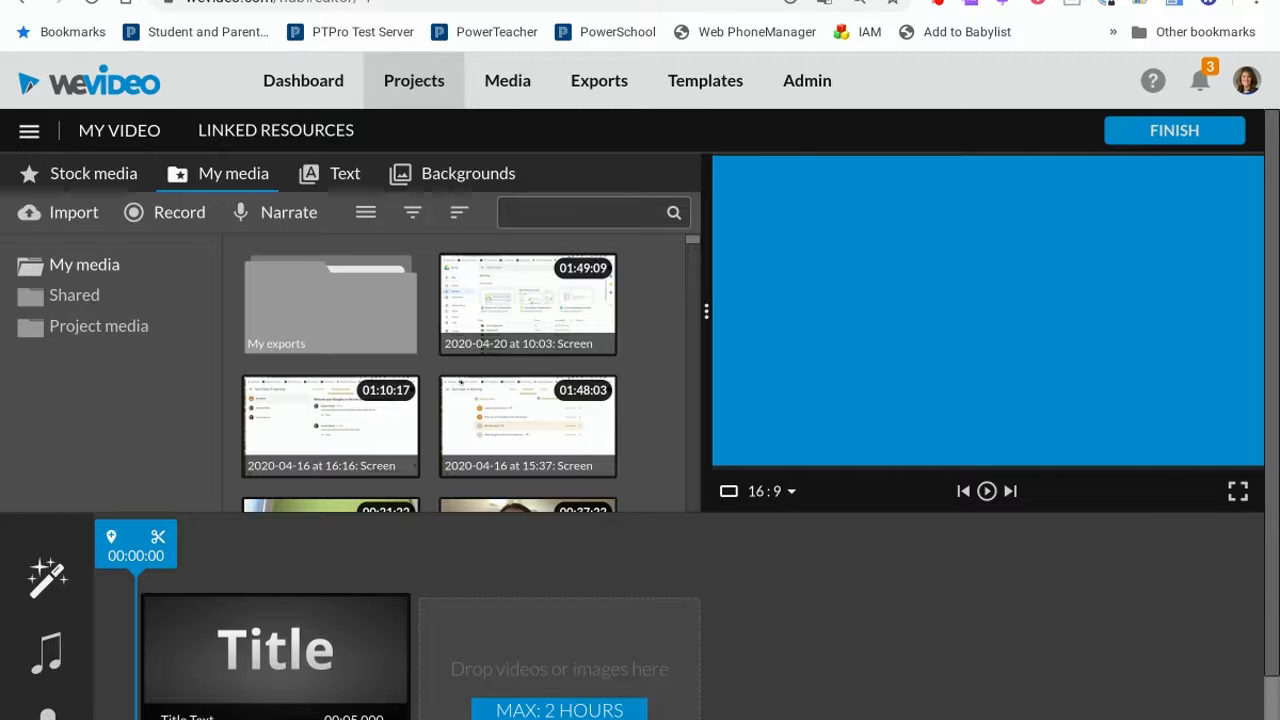
{"action": "left_click_drag", "start_coordinate": [529, 291], "coordinate": [575, 658]}
{"action": "left_click_drag", "start_coordinate": [315, 423], "coordinate": [853, 664]}
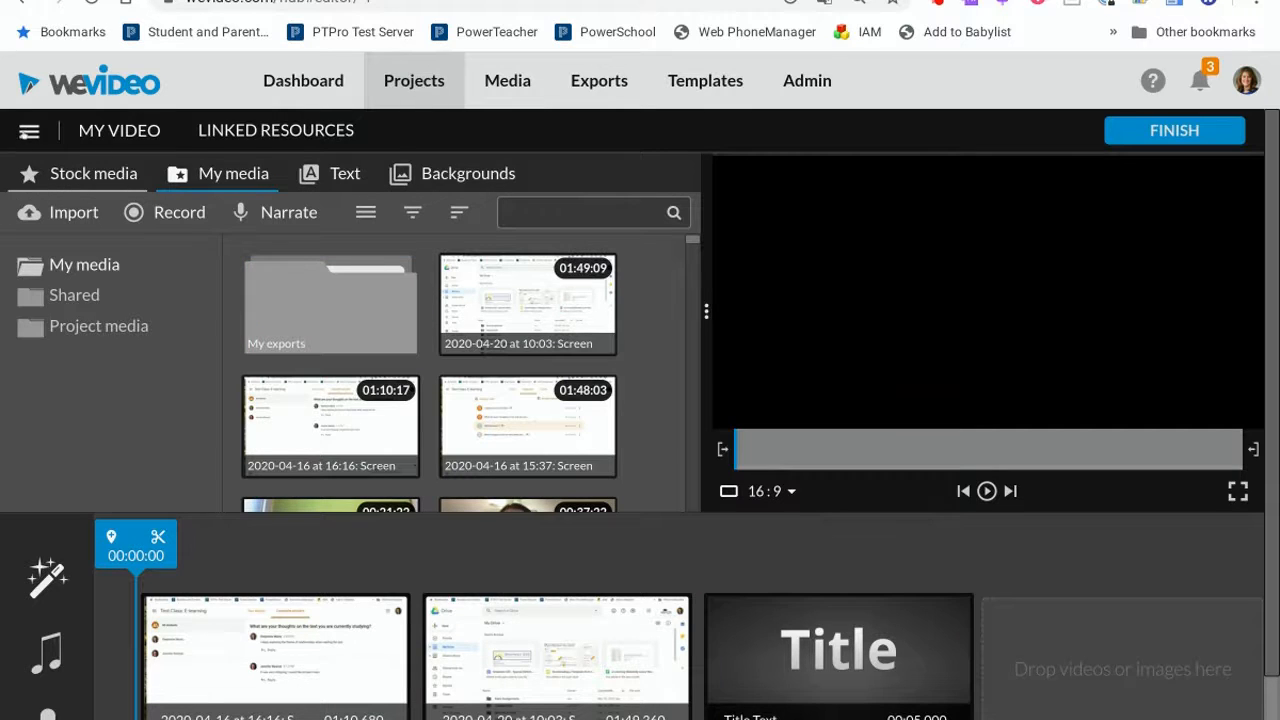
Switch back to timeline mode and open the media import dialog from My media.
{"action": "left_click", "coordinate": [29, 130]}
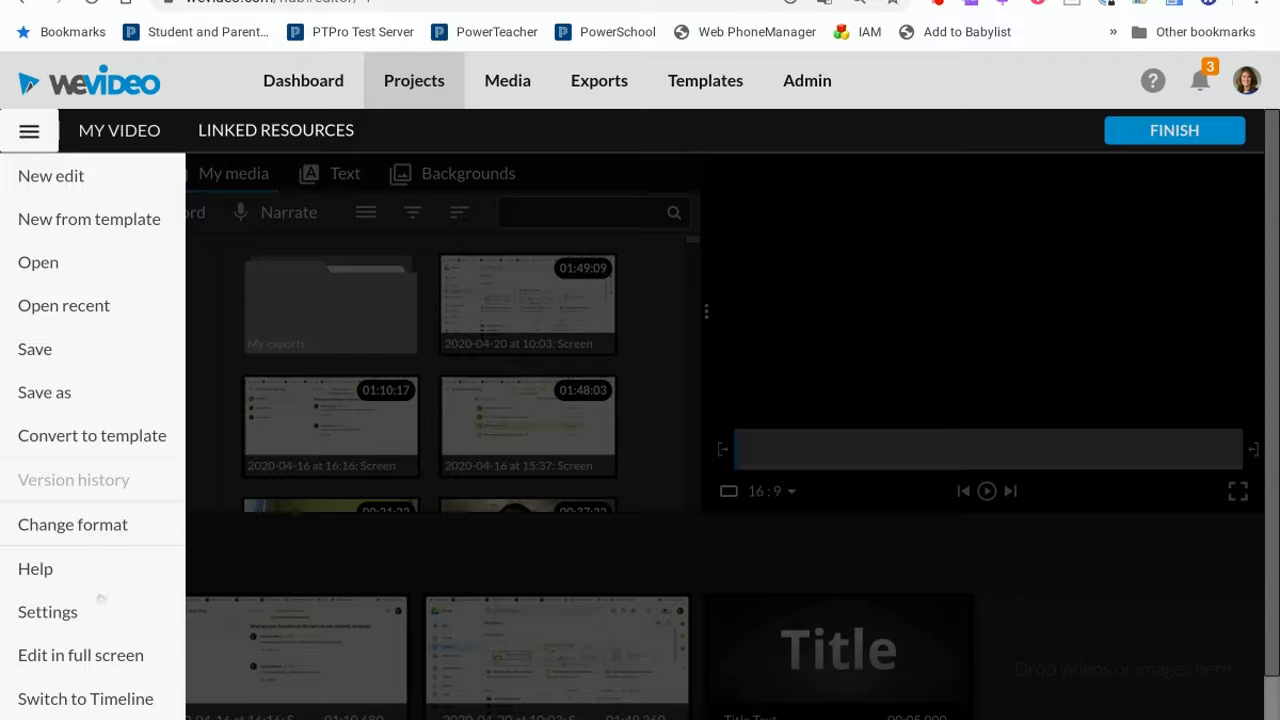
{"action": "left_click", "coordinate": [92, 699]}
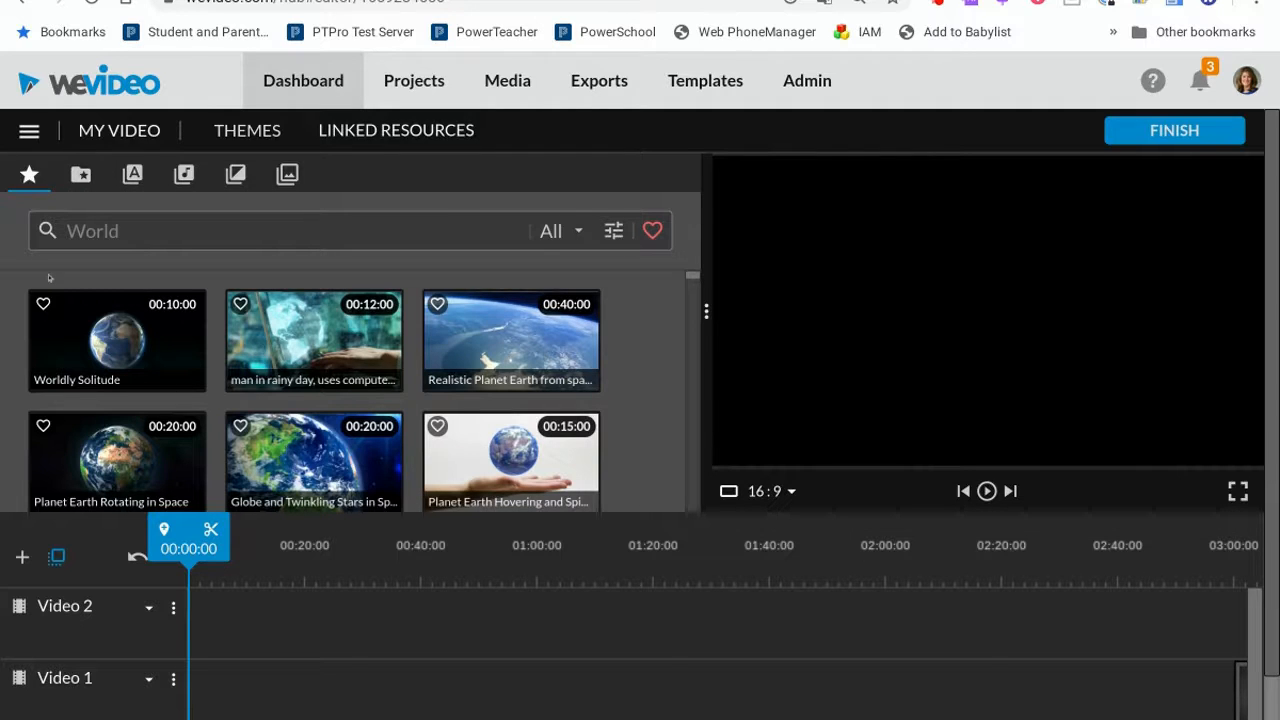
{"action": "left_click", "coordinate": [81, 175]}
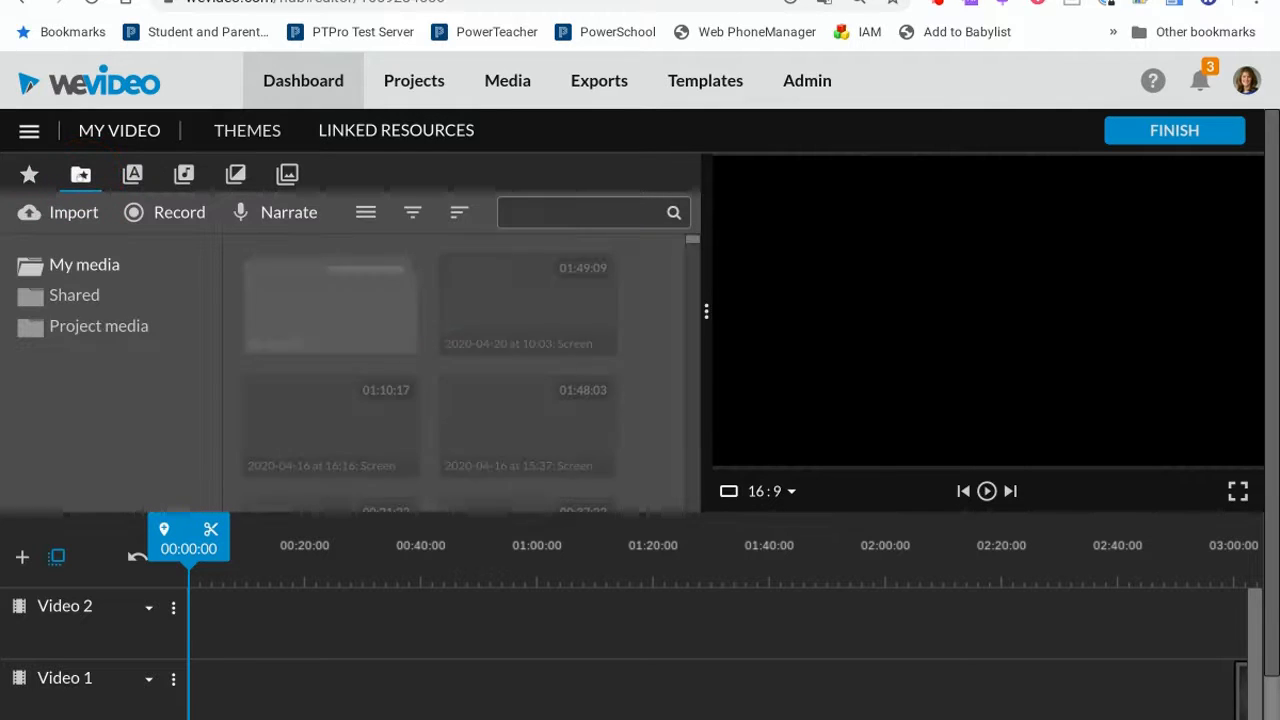
{"action": "left_click", "coordinate": [67, 214]}
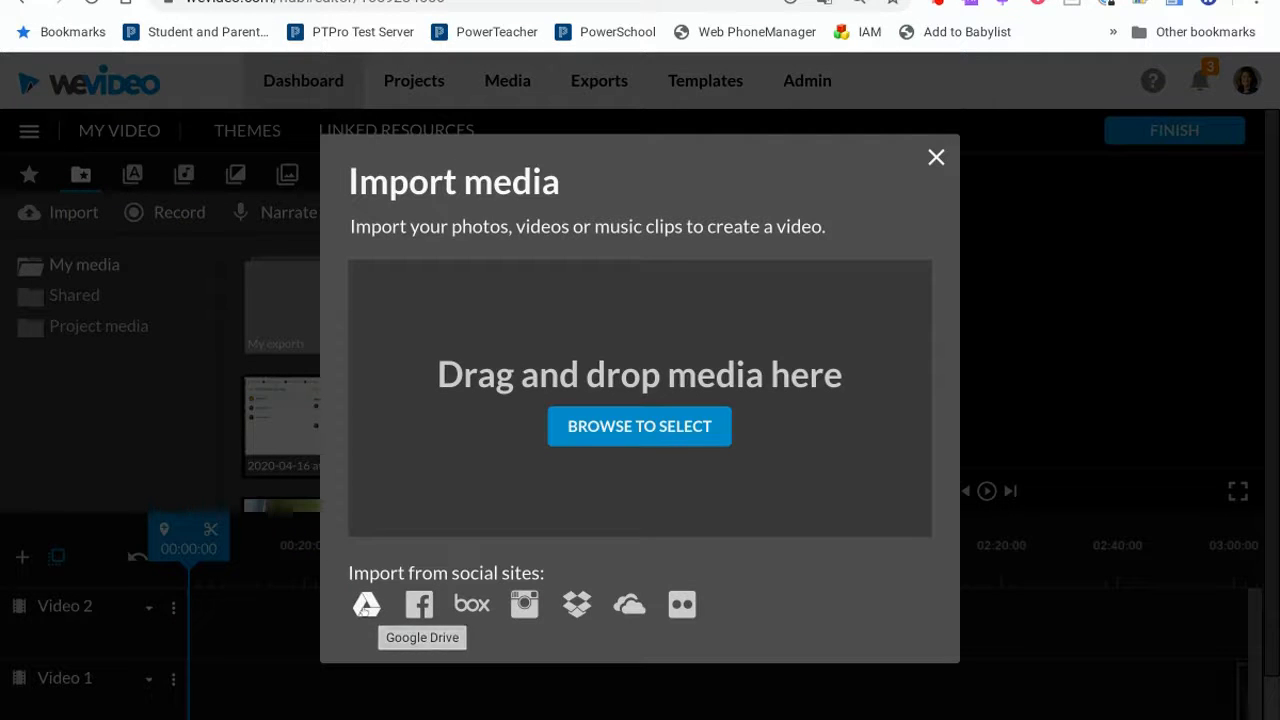
Import all three rubber duck pictures from the Google Drive folder Wevideo Media > Pictures.
{"action": "left_click", "coordinate": [366, 608]}
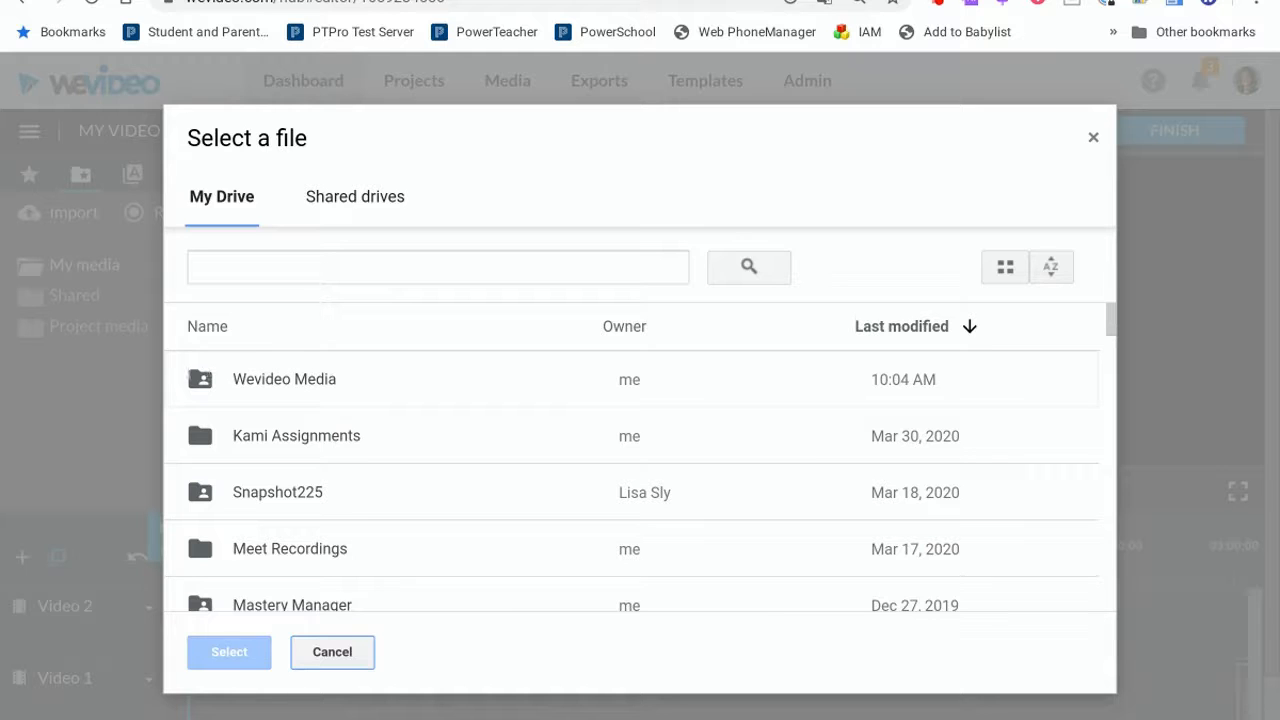
{"action": "double_click", "coordinate": [194, 382]}
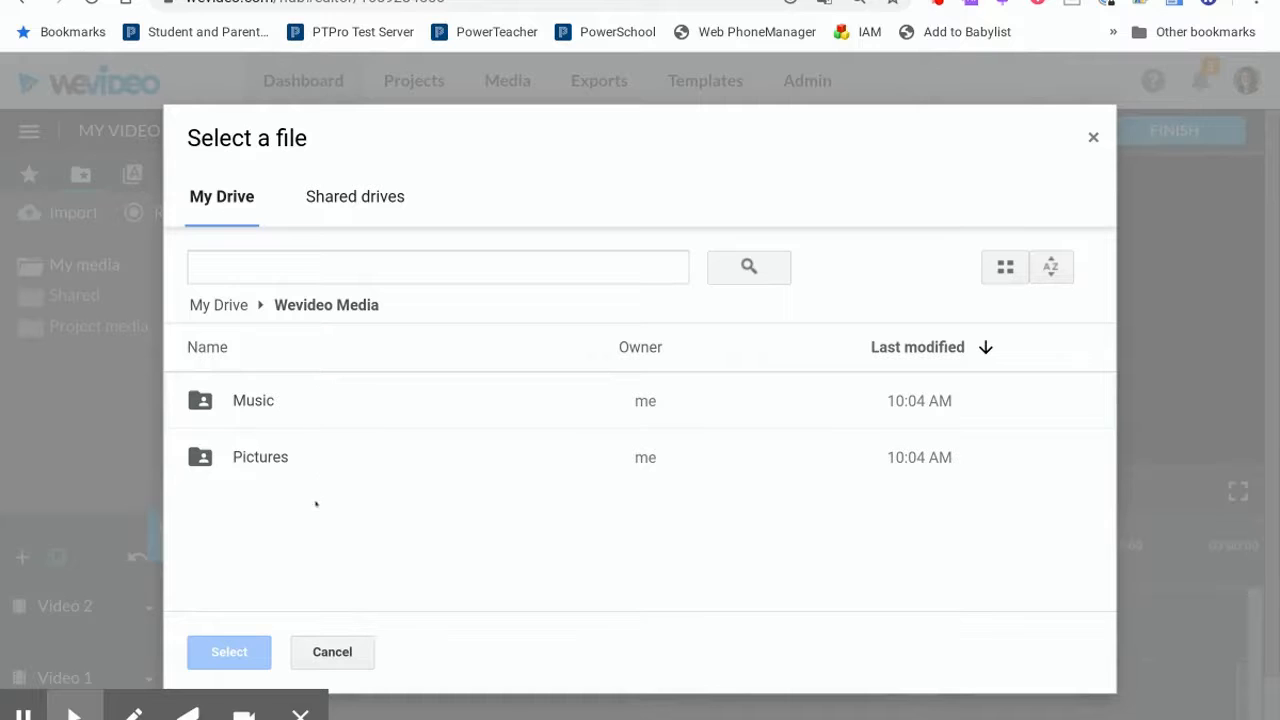
{"action": "double_click", "coordinate": [270, 459]}
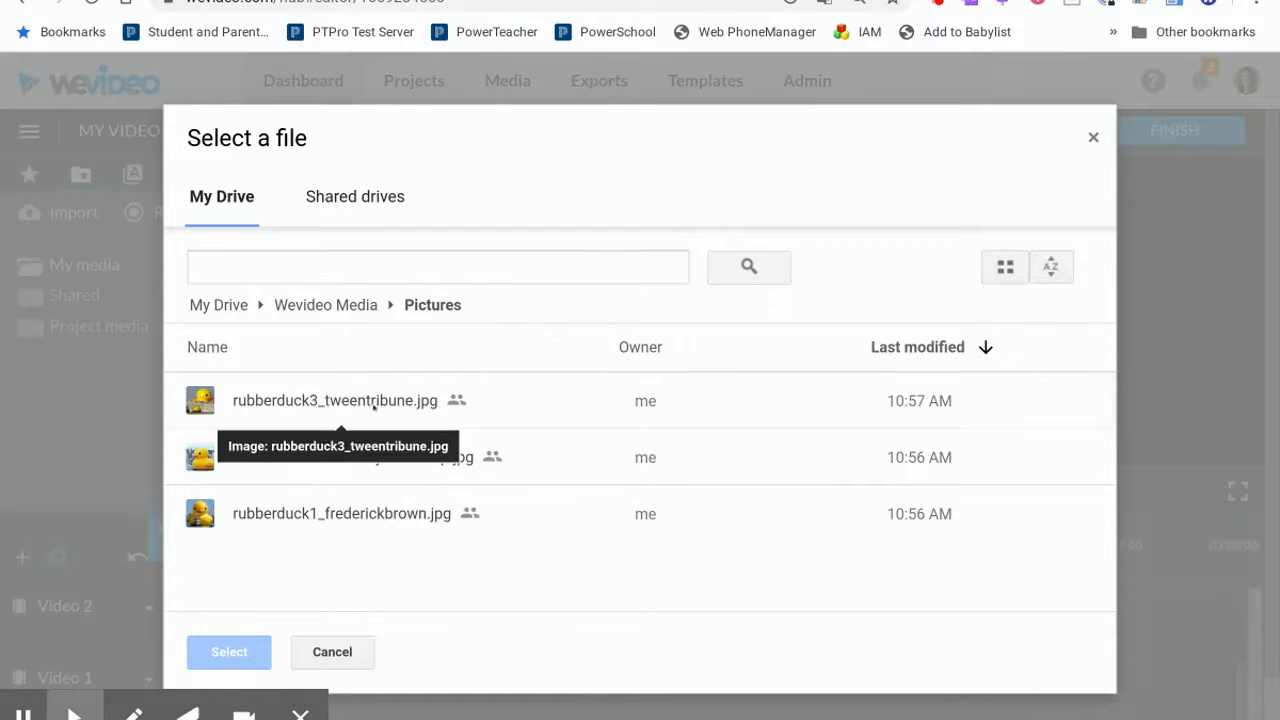
{"action": "left_click", "coordinate": [372, 404]}
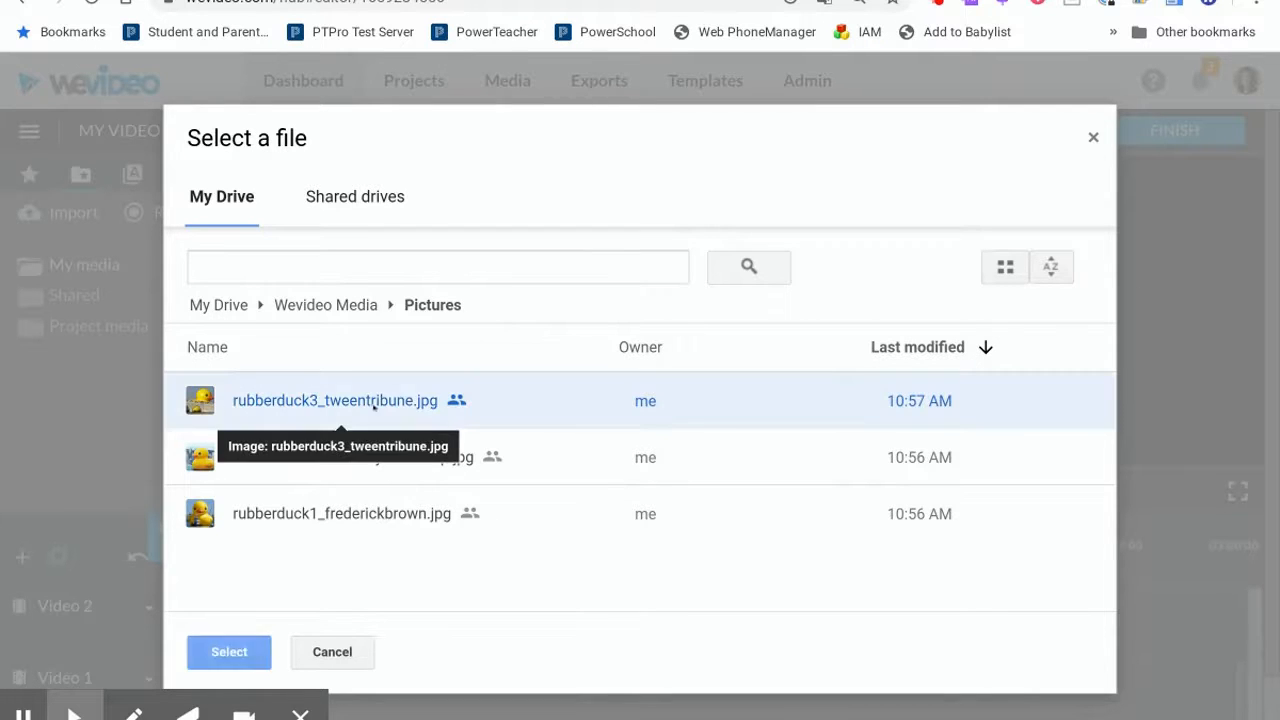
{"action": "left_click", "coordinate": [343, 515], "text": "shift"}
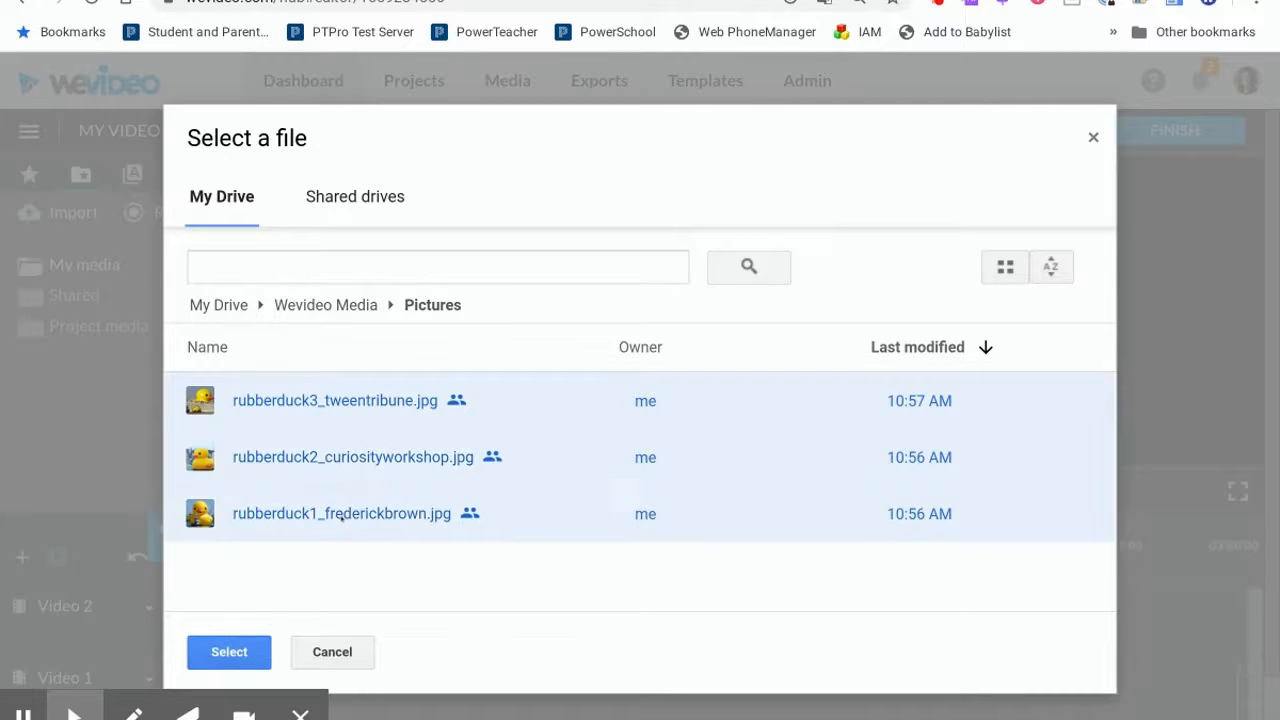
{"action": "left_click", "coordinate": [229, 652]}
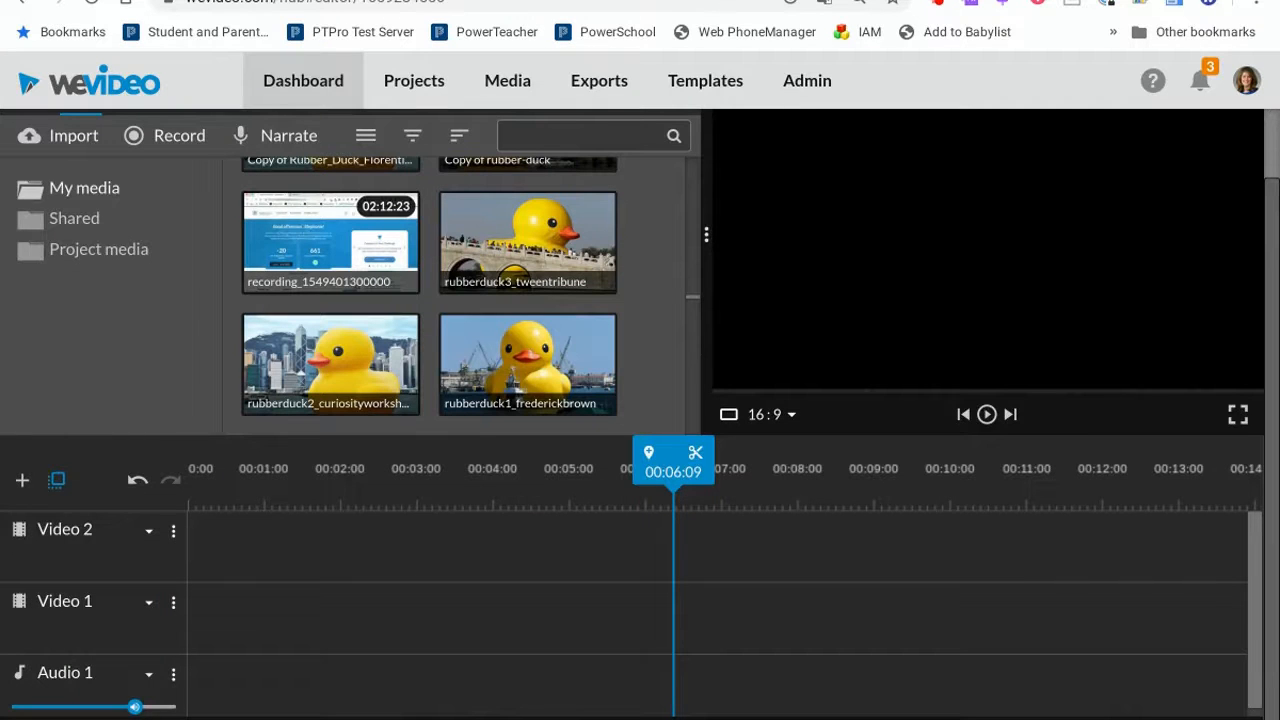
Place rubberduck3_tweentribune and then rubberduck2_curiosityworkshop one after the other on the Video 1 track.
{"action": "left_click_drag", "start_coordinate": [534, 236], "coordinate": [225, 622]}
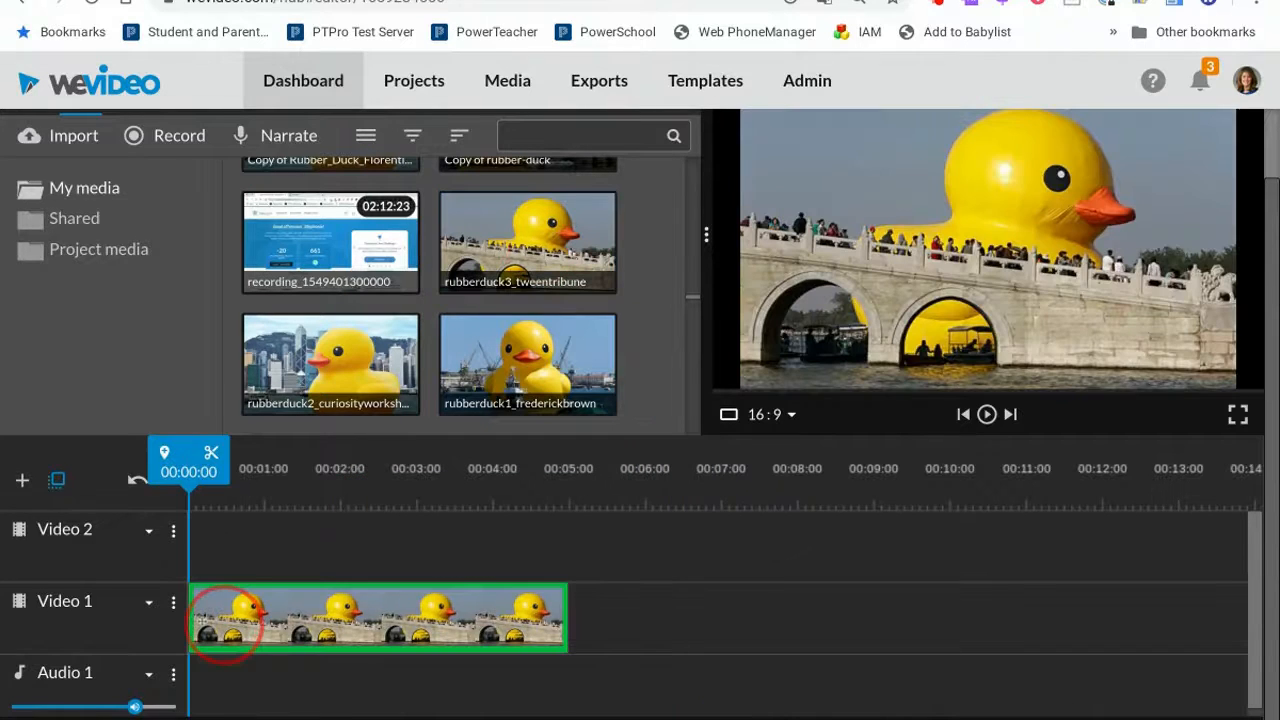
{"action": "left_click_drag", "start_coordinate": [340, 365], "coordinate": [610, 595]}
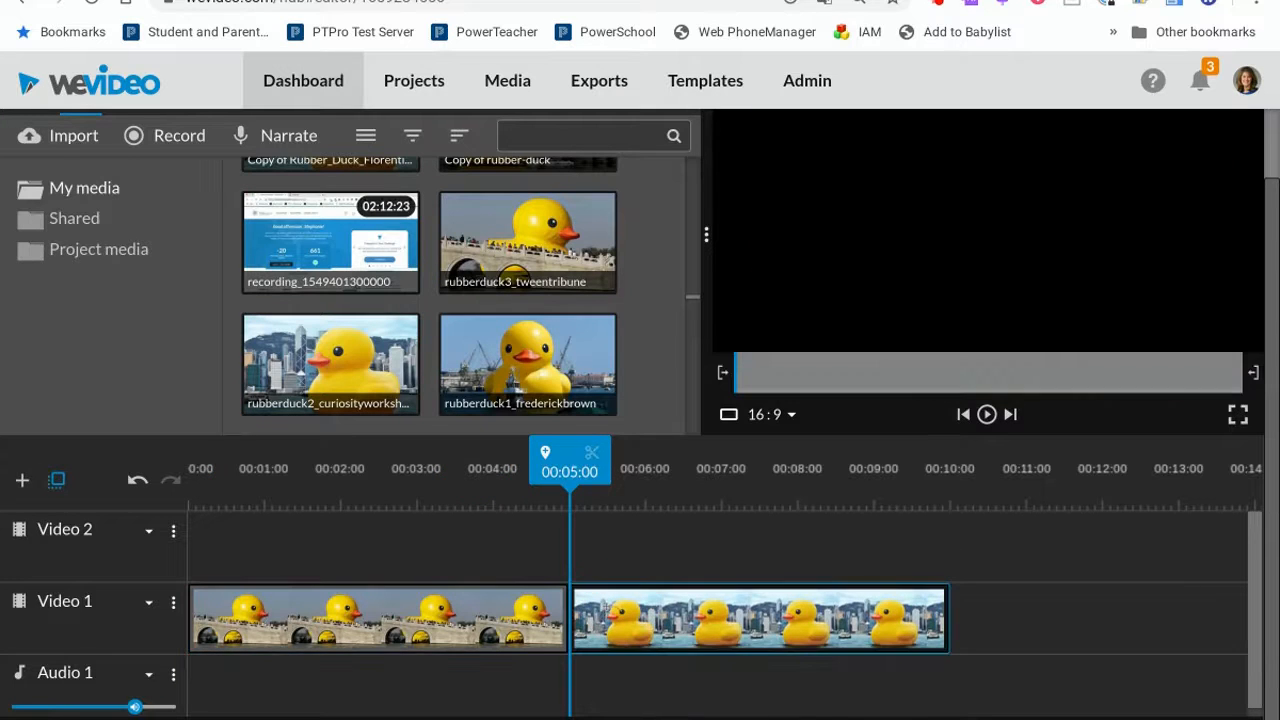
Trim the end of the second duck clip so it ends at about 00:08:21.
{"action": "mouse_move", "coordinate": [608, 606]}
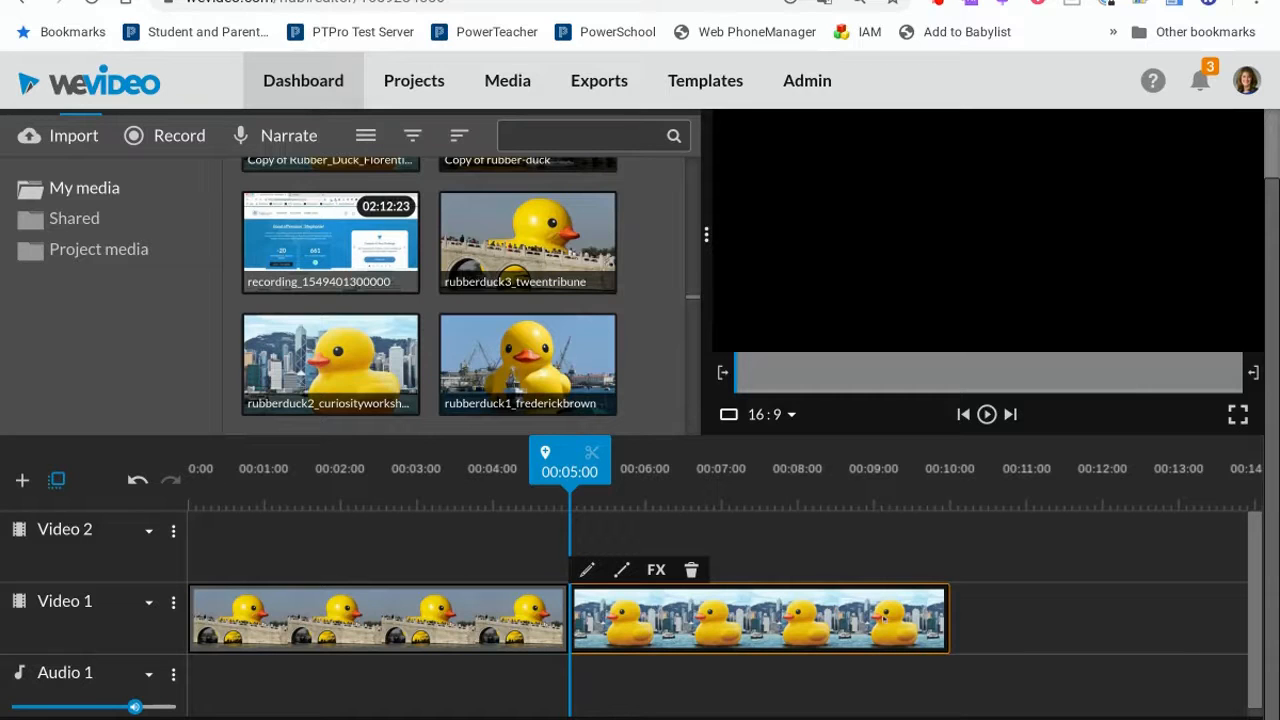
{"action": "left_click", "coordinate": [888, 612]}
{"action": "left_click", "coordinate": [950, 610]}
{"action": "left_click_drag", "start_coordinate": [950, 611], "coordinate": [861, 610]}
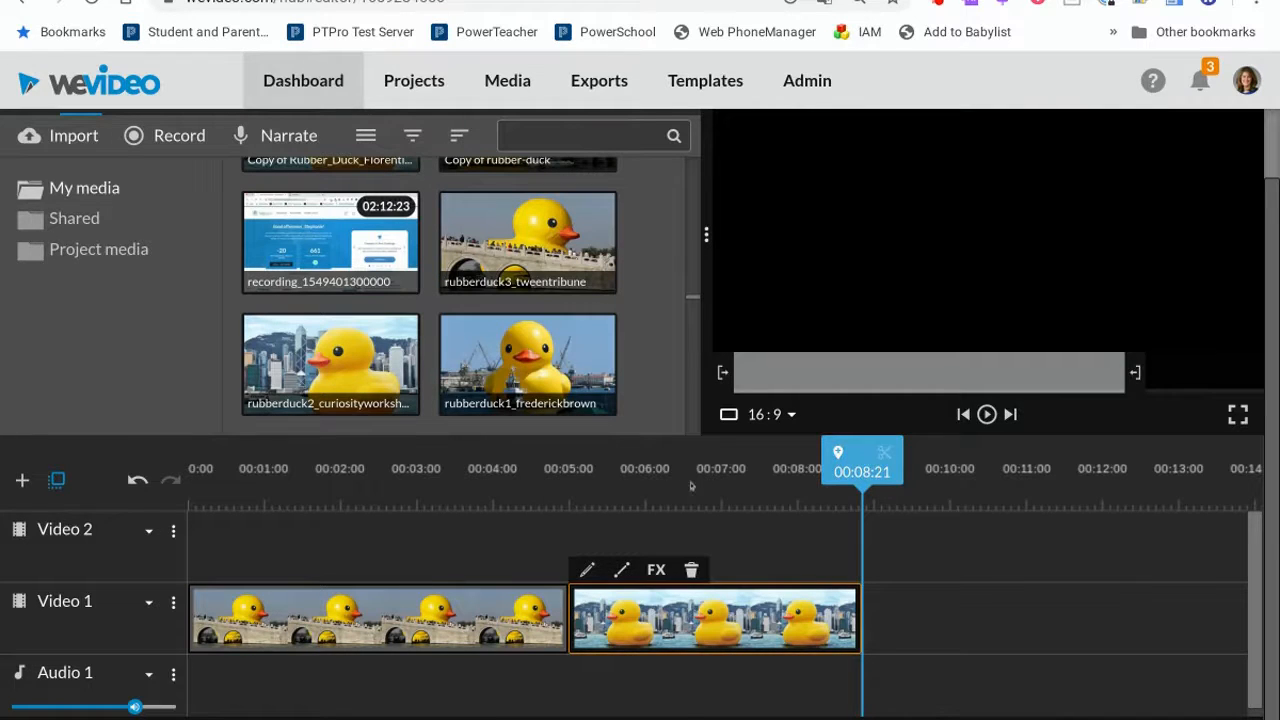
Split the first duck clip at the playhead at about 00:01:17.
{"action": "left_click", "coordinate": [567, 488]}
{"action": "left_click", "coordinate": [398, 492]}
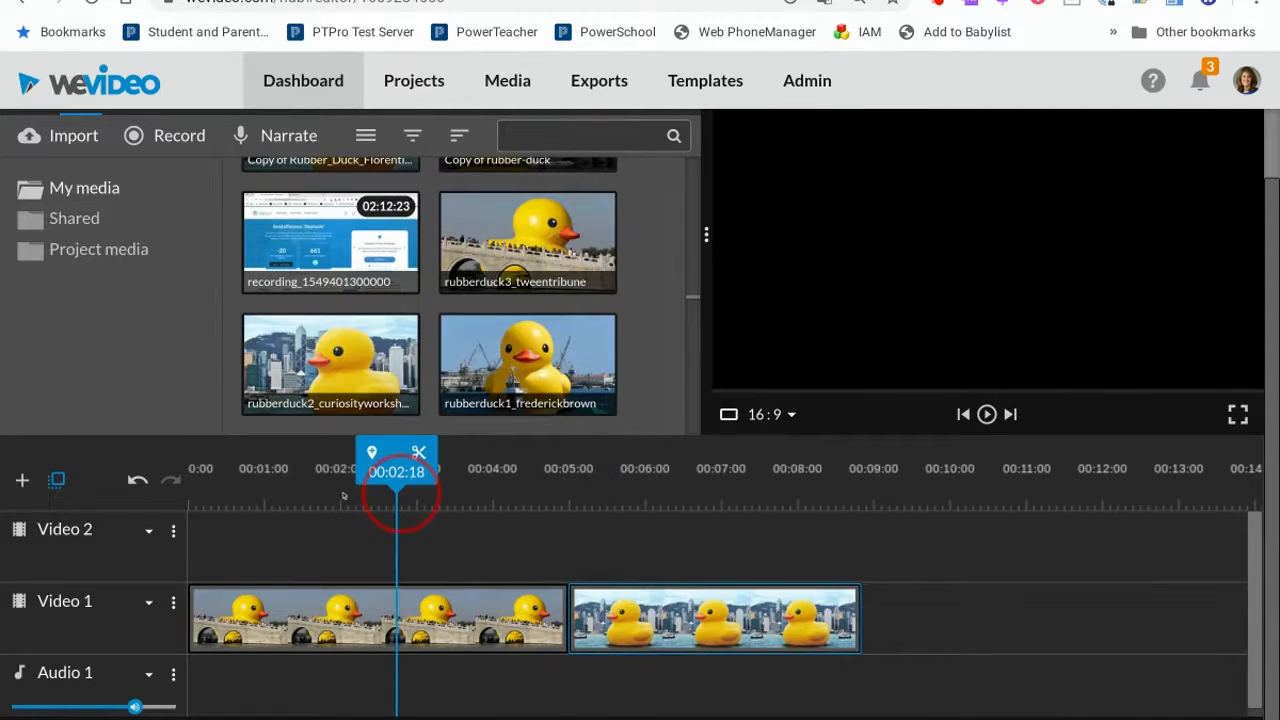
{"action": "left_click", "coordinate": [321, 490]}
{"action": "left_click_drag", "start_coordinate": [321, 492], "coordinate": [323, 492]}
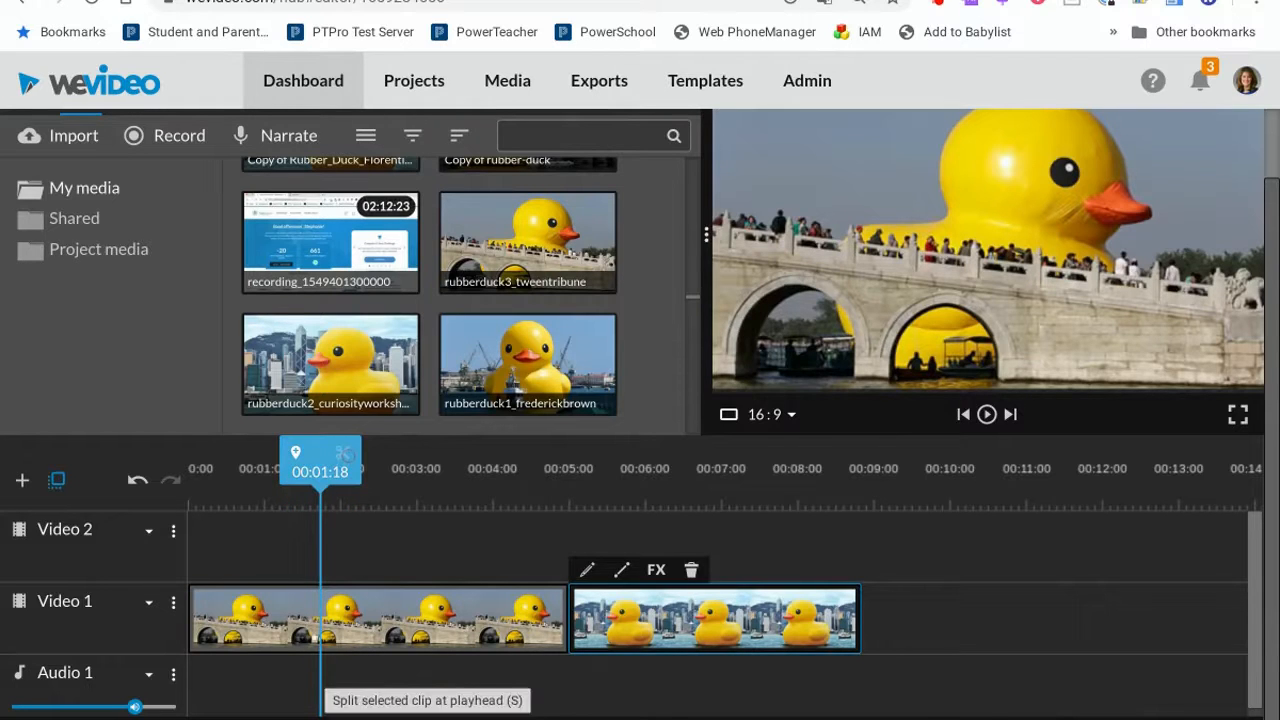
{"action": "left_click", "coordinate": [317, 637]}
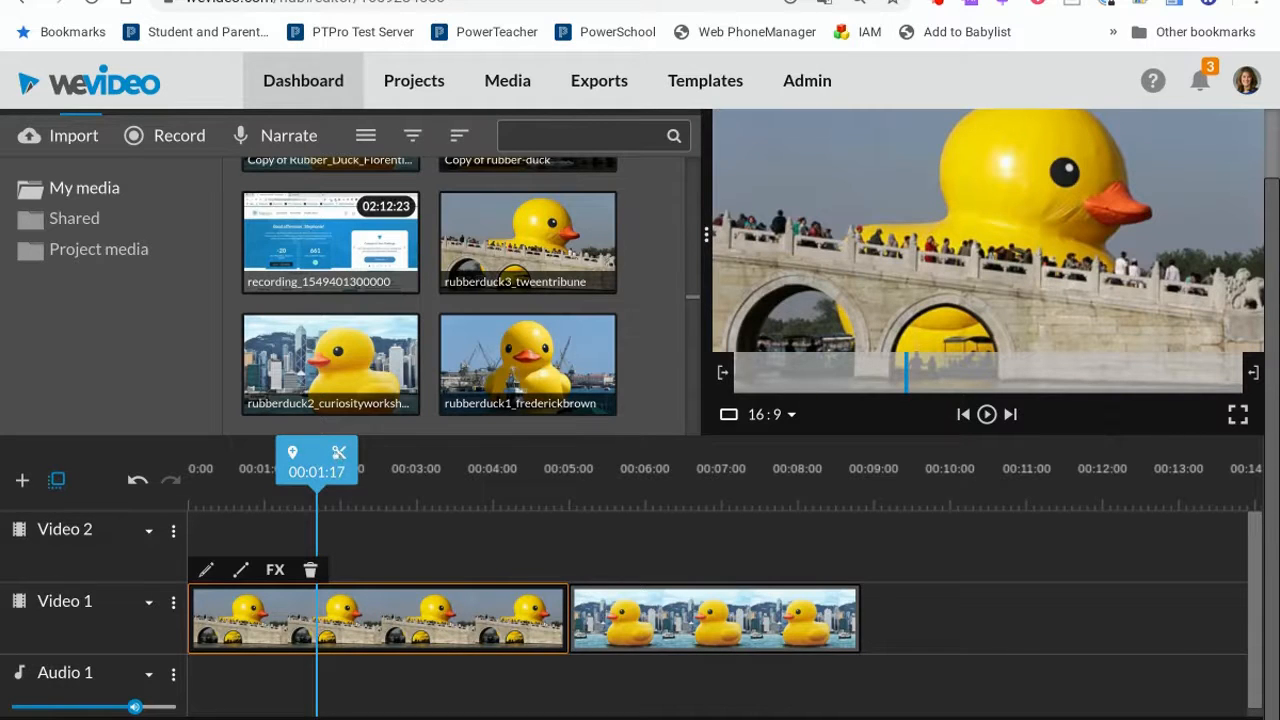
{"action": "key", "text": "s"}
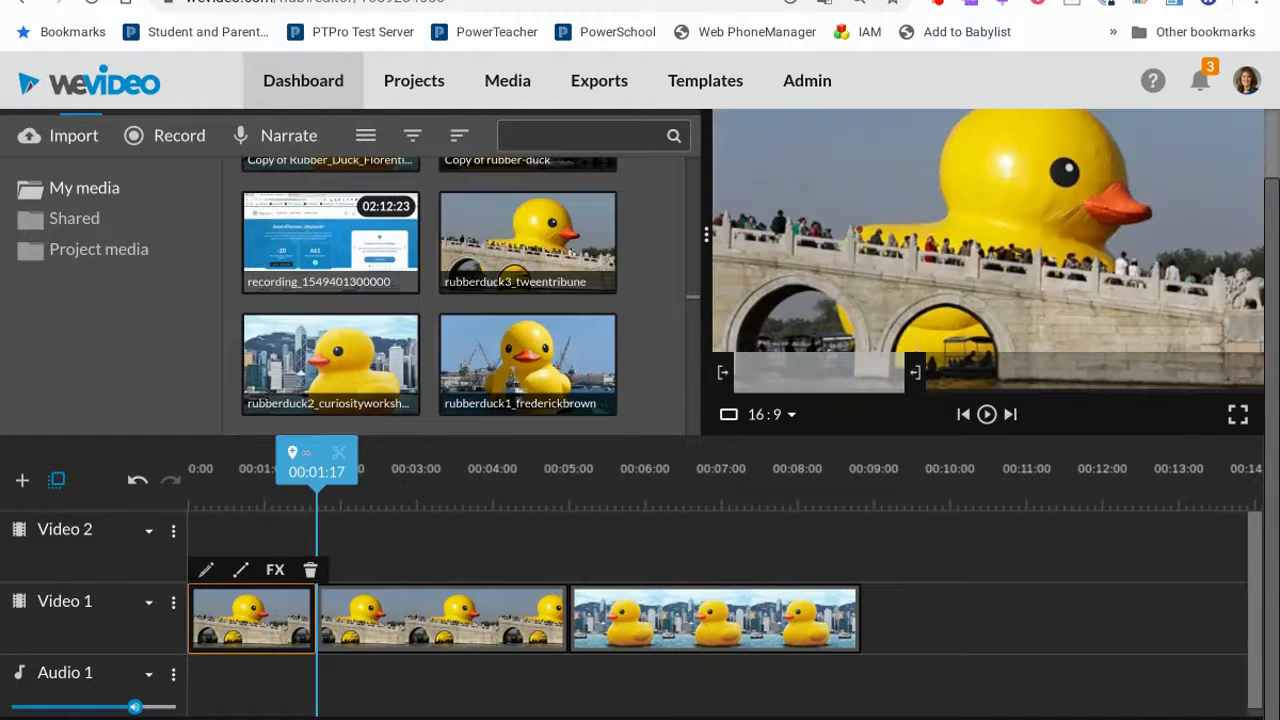
Split the clip again at about 00:02:06 and delete the short segment between the two splits.
{"action": "left_click_drag", "start_coordinate": [316, 462], "coordinate": [390, 466]}
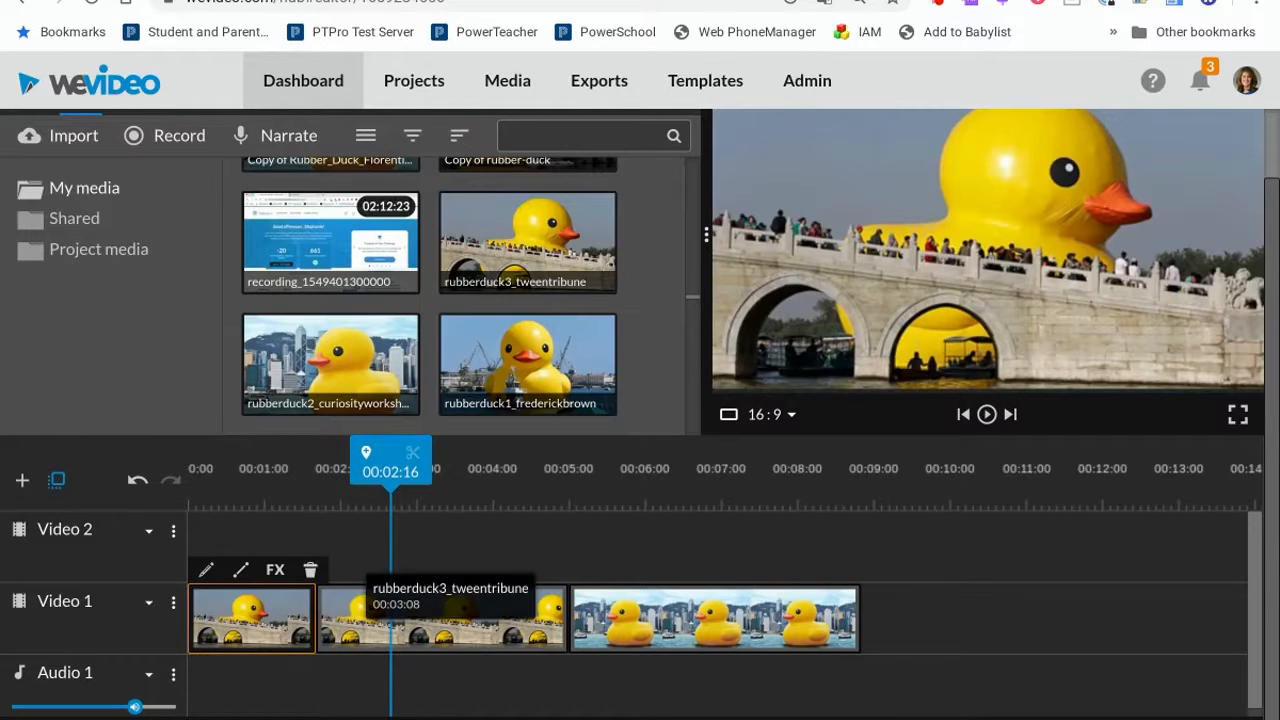
{"action": "left_click", "coordinate": [359, 615]}
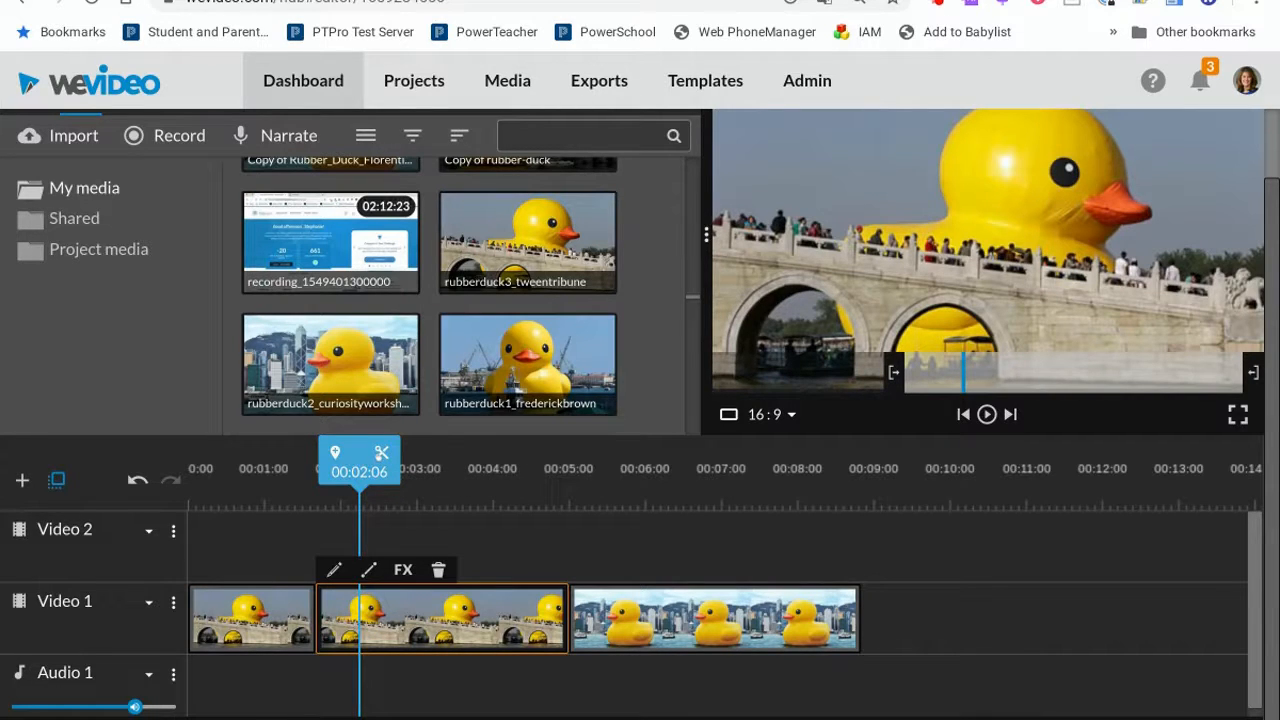
{"action": "left_click", "coordinate": [381, 453]}
{"action": "left_click", "coordinate": [335, 612]}
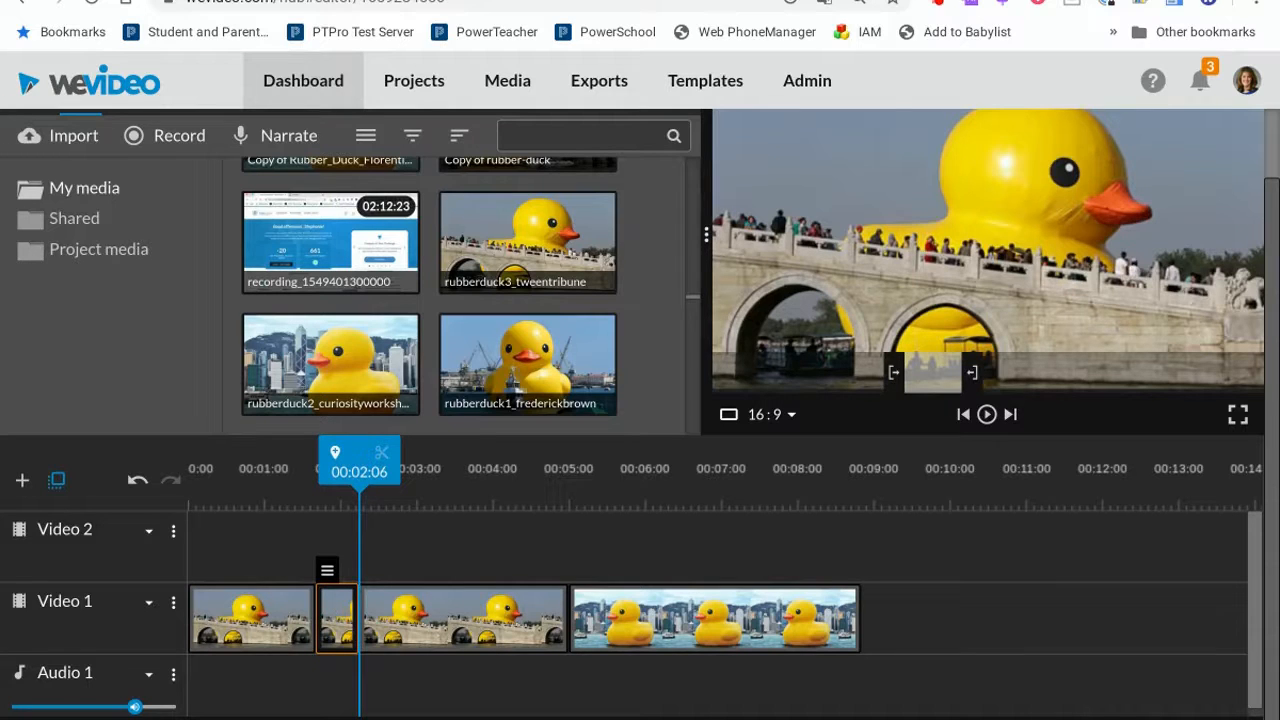
{"action": "key", "text": "Delete"}
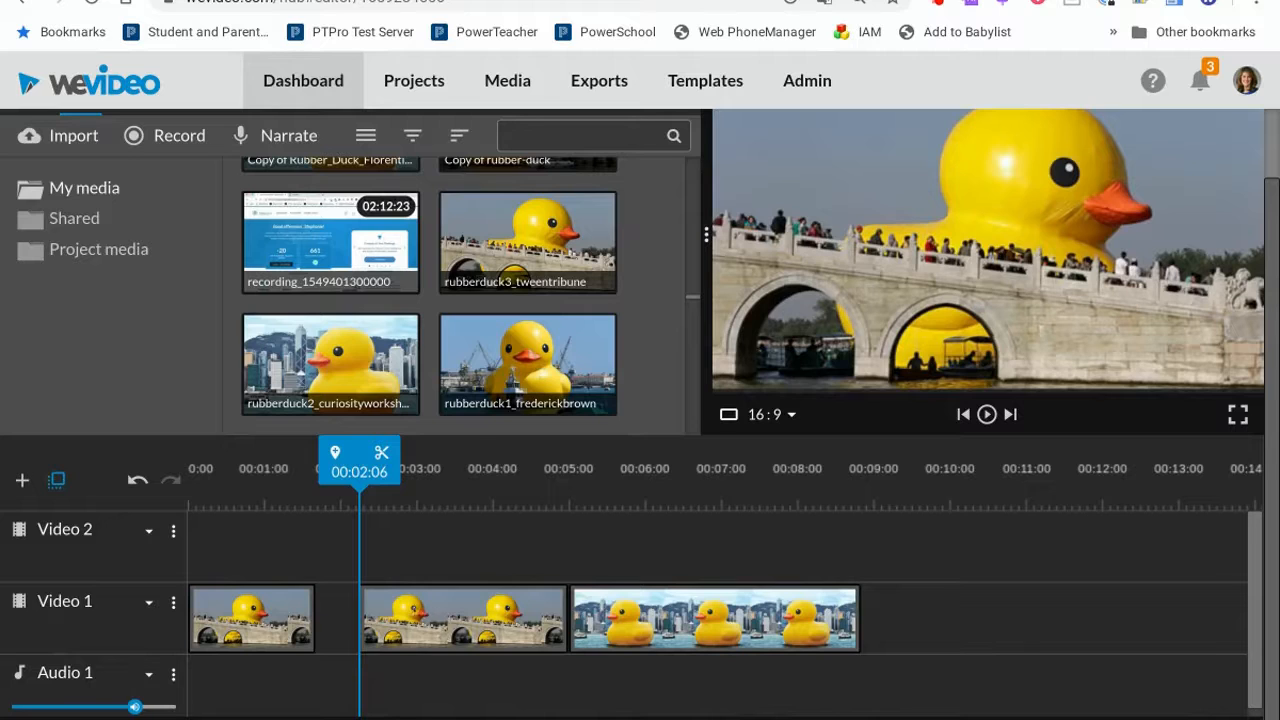
Move the middle duck clip left to close the gap after the first clip.
{"action": "left_click_drag", "start_coordinate": [362, 605], "coordinate": [400, 592]}
{"action": "left_click_drag", "start_coordinate": [540, 620], "coordinate": [540, 616]}
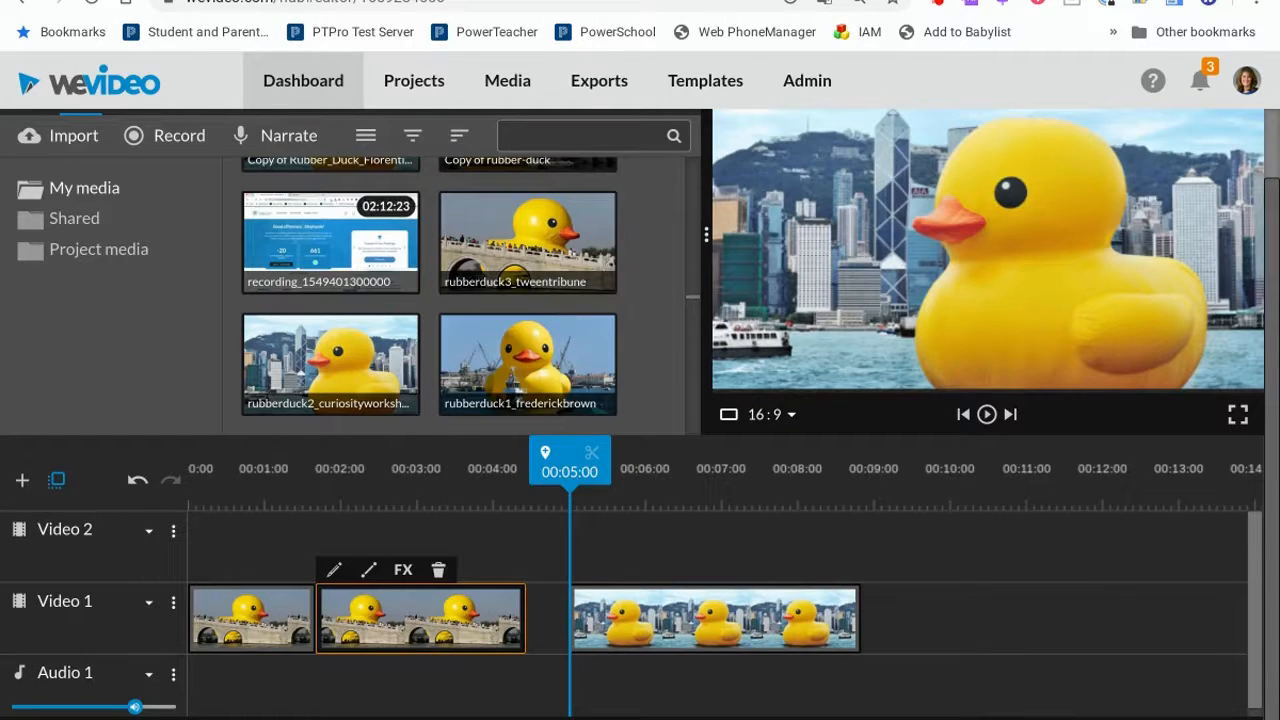
Record a narration voiceover starting at the playhead at 00:05:00.
{"action": "left_click", "coordinate": [285, 138]}
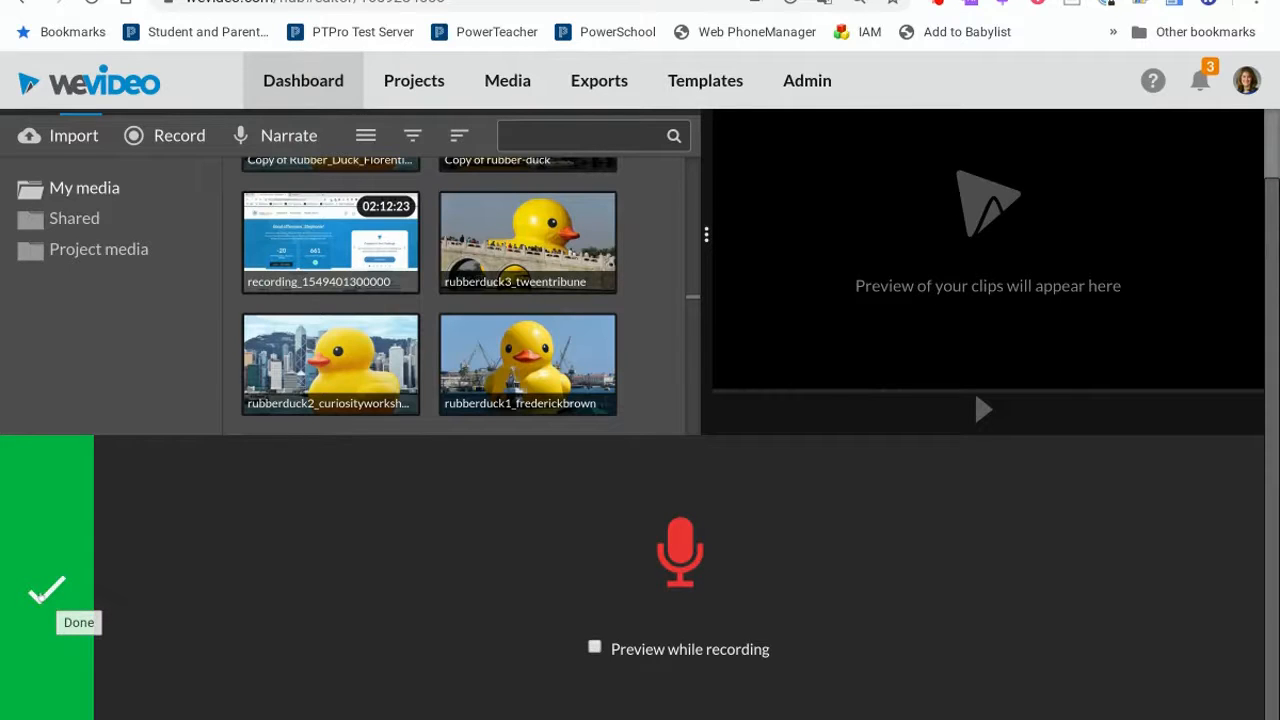
{"action": "left_click", "coordinate": [44, 594]}
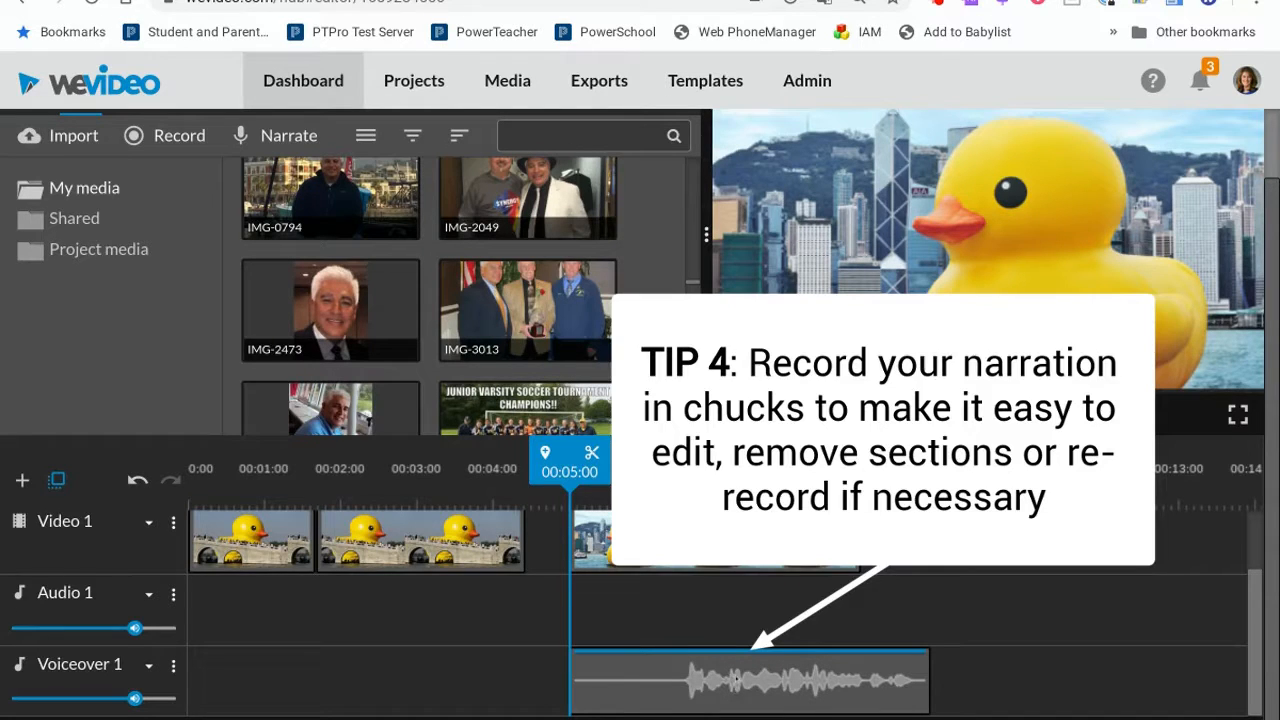
Select the voiceover clip and raise the Voiceover 1 track volume above 100%.
{"action": "left_click", "coordinate": [606, 684]}
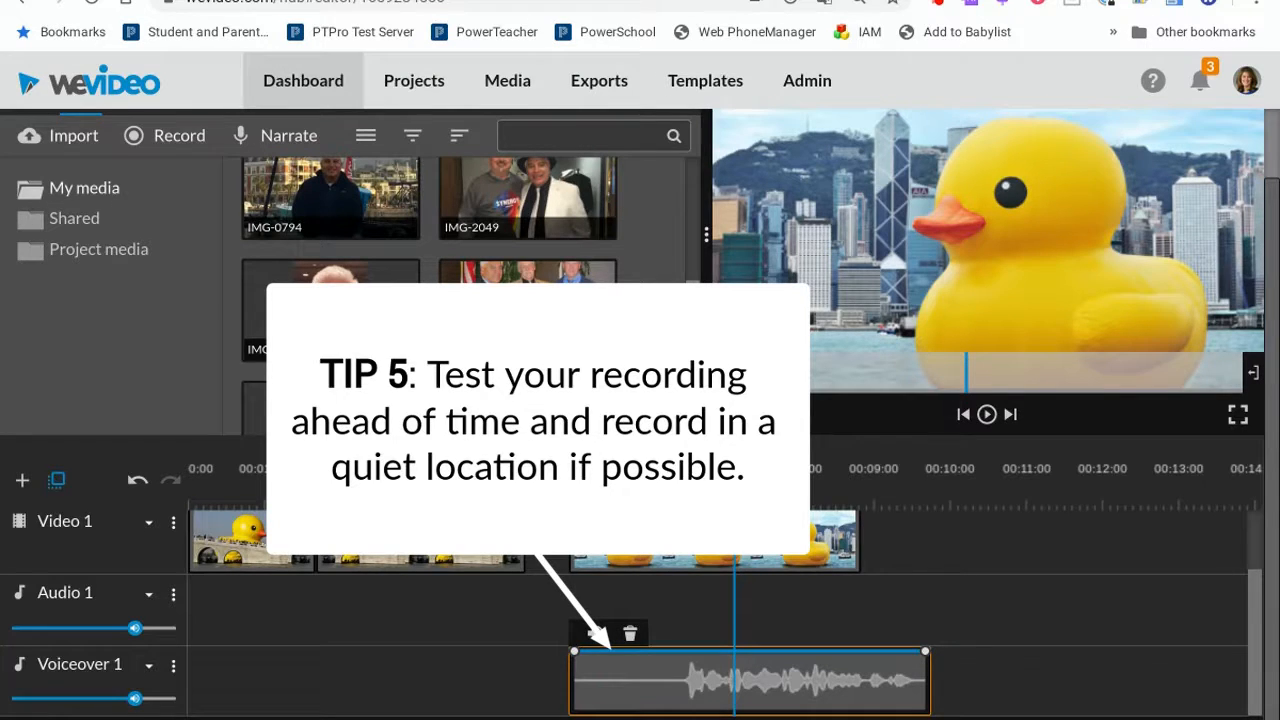
{"action": "left_click", "coordinate": [137, 698]}
{"action": "left_click_drag", "start_coordinate": [137, 698], "coordinate": [168, 698]}
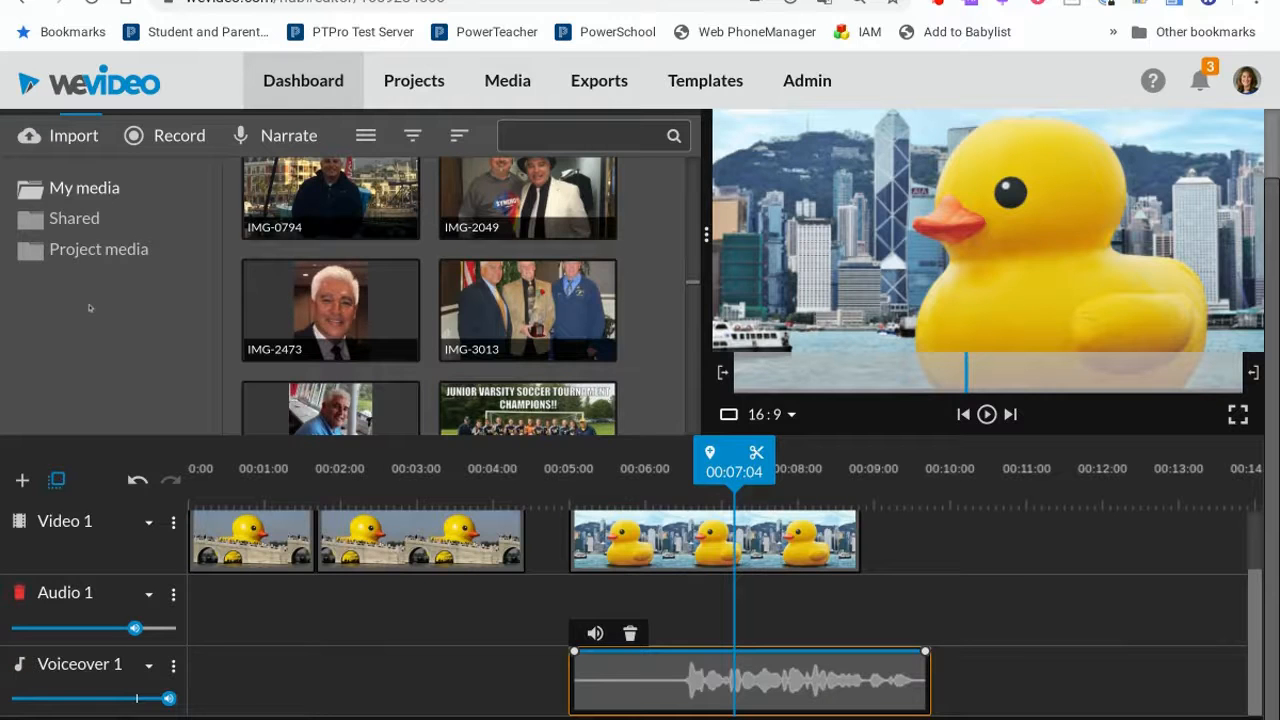
Add the Whisper - Title motion text to the start of the Video 2 track.
{"action": "scroll", "coordinate": [89, 308], "scroll_direction": "up", "scroll_amount": 2}
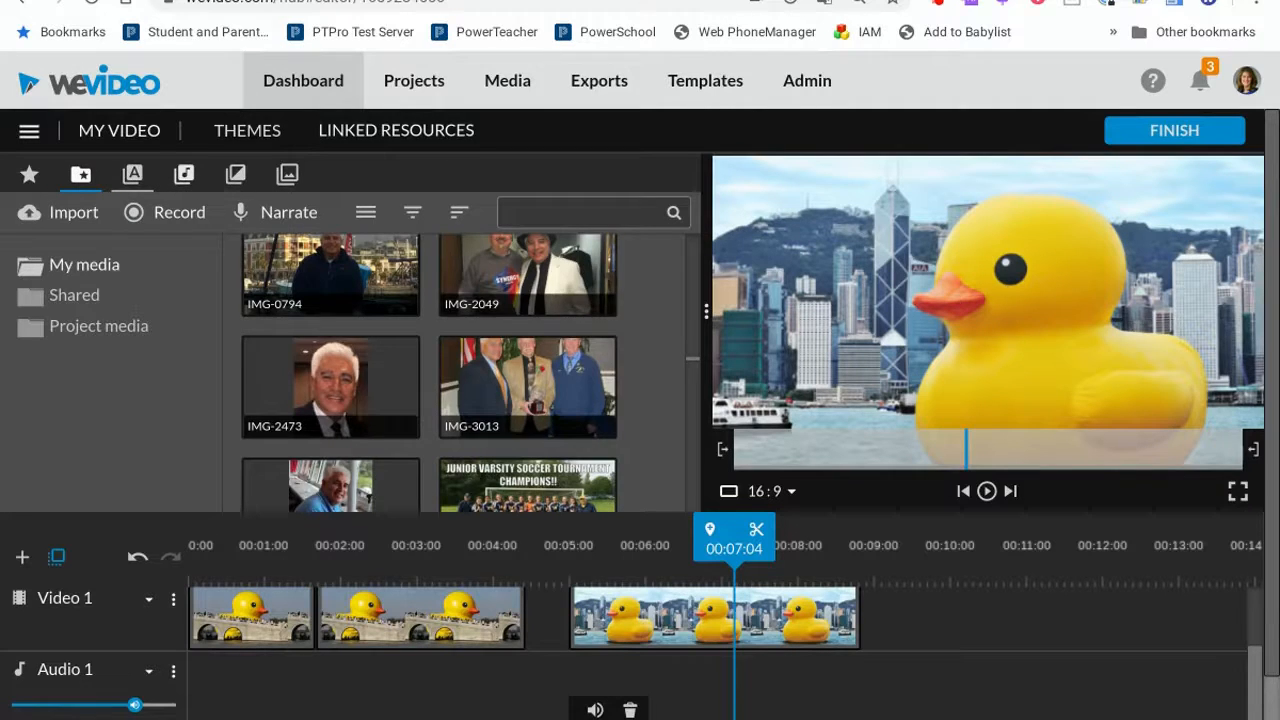
{"action": "left_click", "coordinate": [132, 174]}
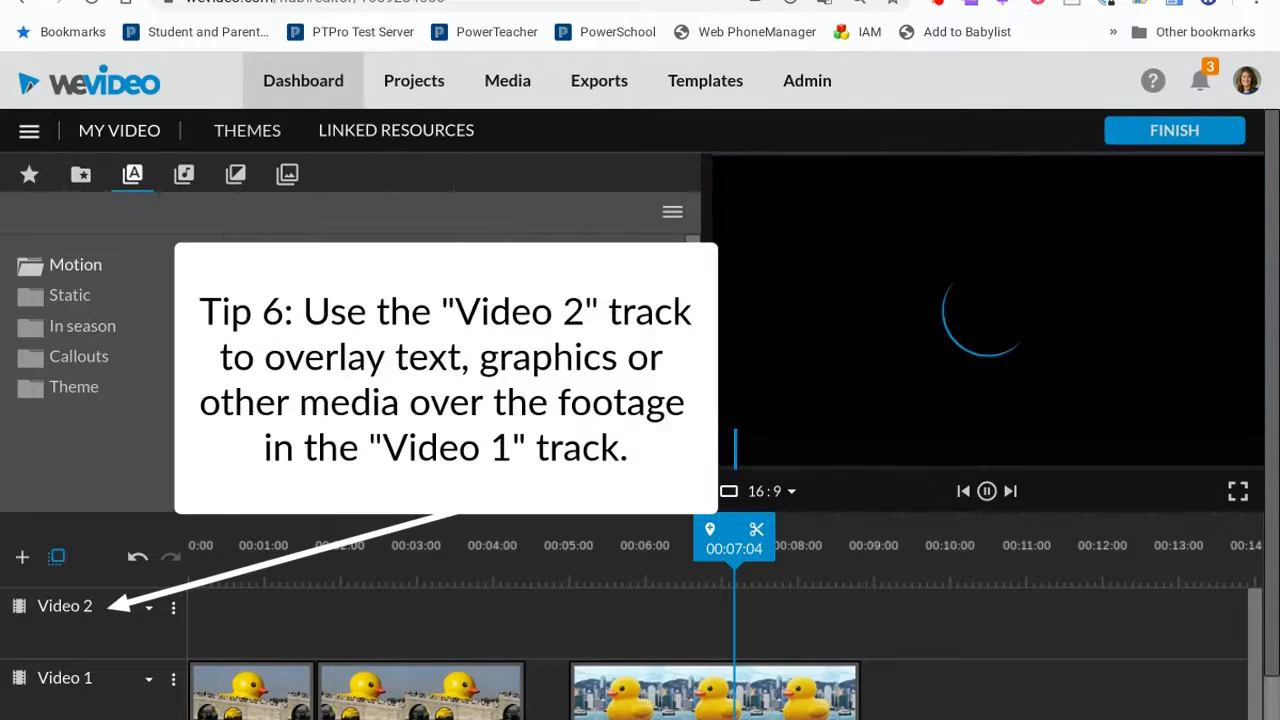
{"action": "left_click_drag", "start_coordinate": [243, 579], "coordinate": [168, 633]}
{"action": "left_click", "coordinate": [465, 636]}
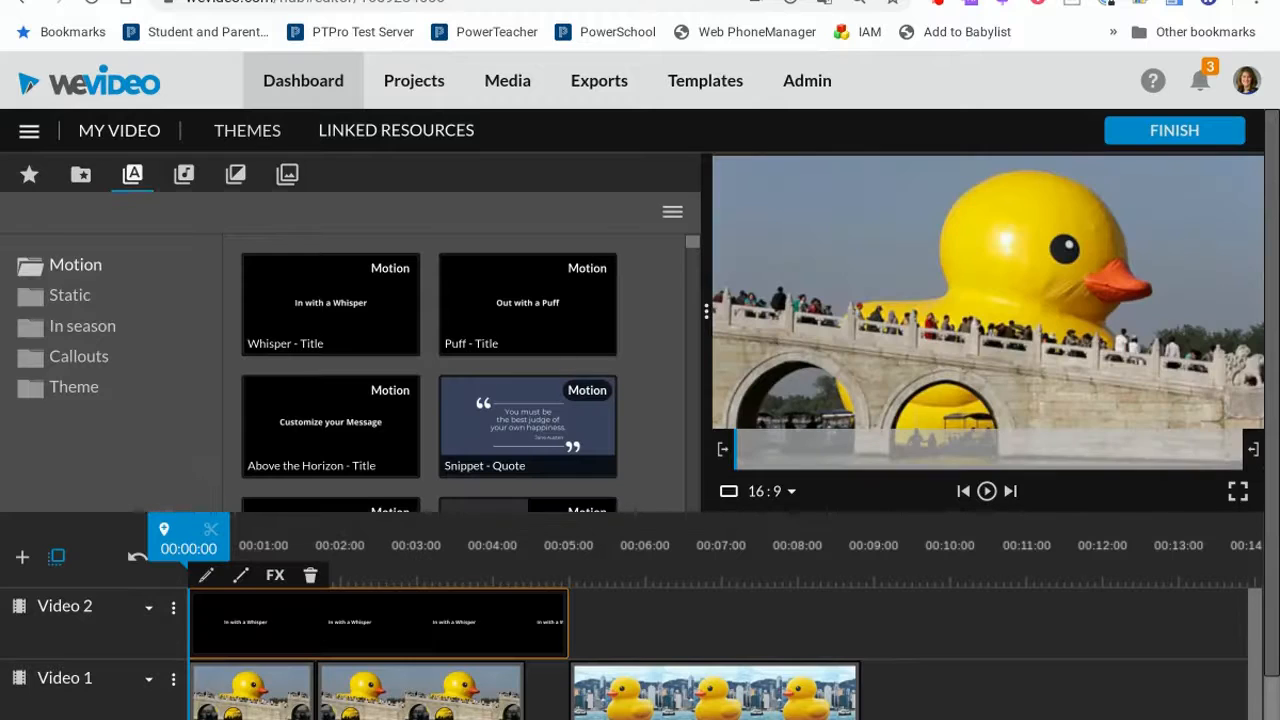
Edit the title text to read Duck Tales and save the changes.
{"action": "double_click", "coordinate": [315, 630]}
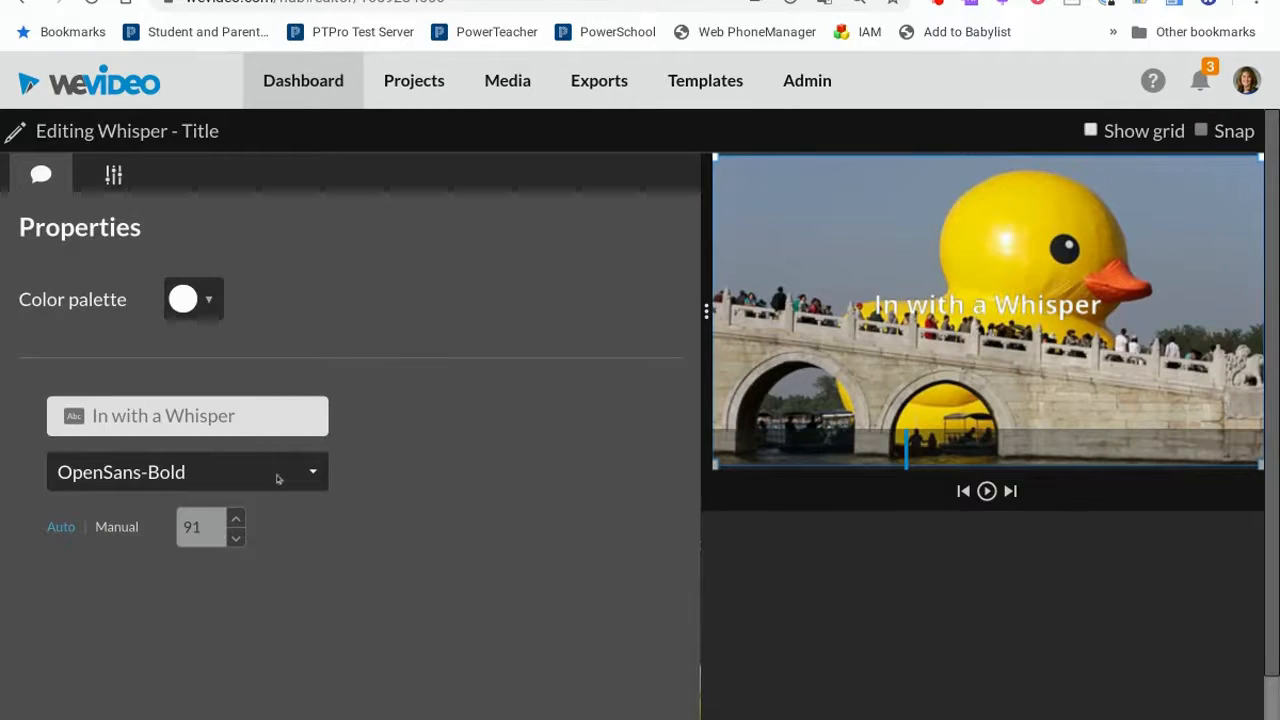
{"action": "left_click", "coordinate": [240, 414]}
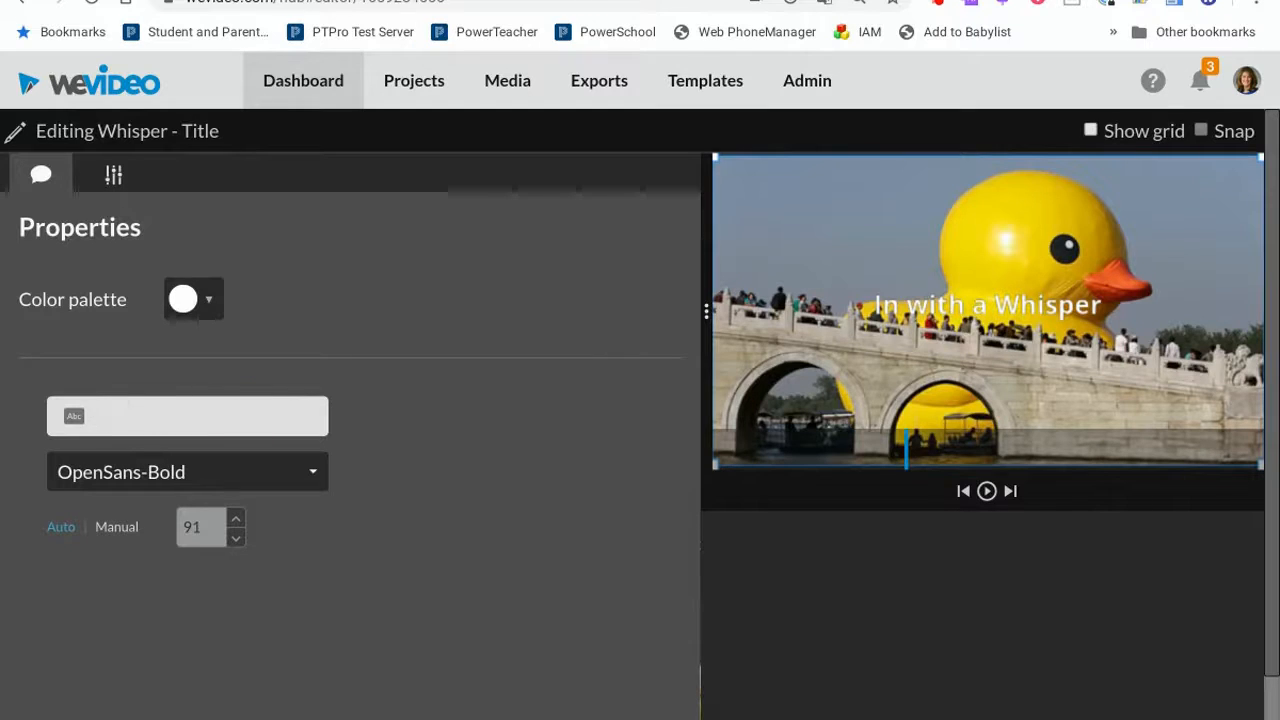
{"action": "type", "text": "Duck TAles"}
{"action": "key", "text": "BackSpace"}
{"action": "key", "text": "BackSpace"}
{"action": "key", "text": "BackSpace"}
{"action": "key", "text": "BackSpace"}
{"action": "type", "text": "ales"}
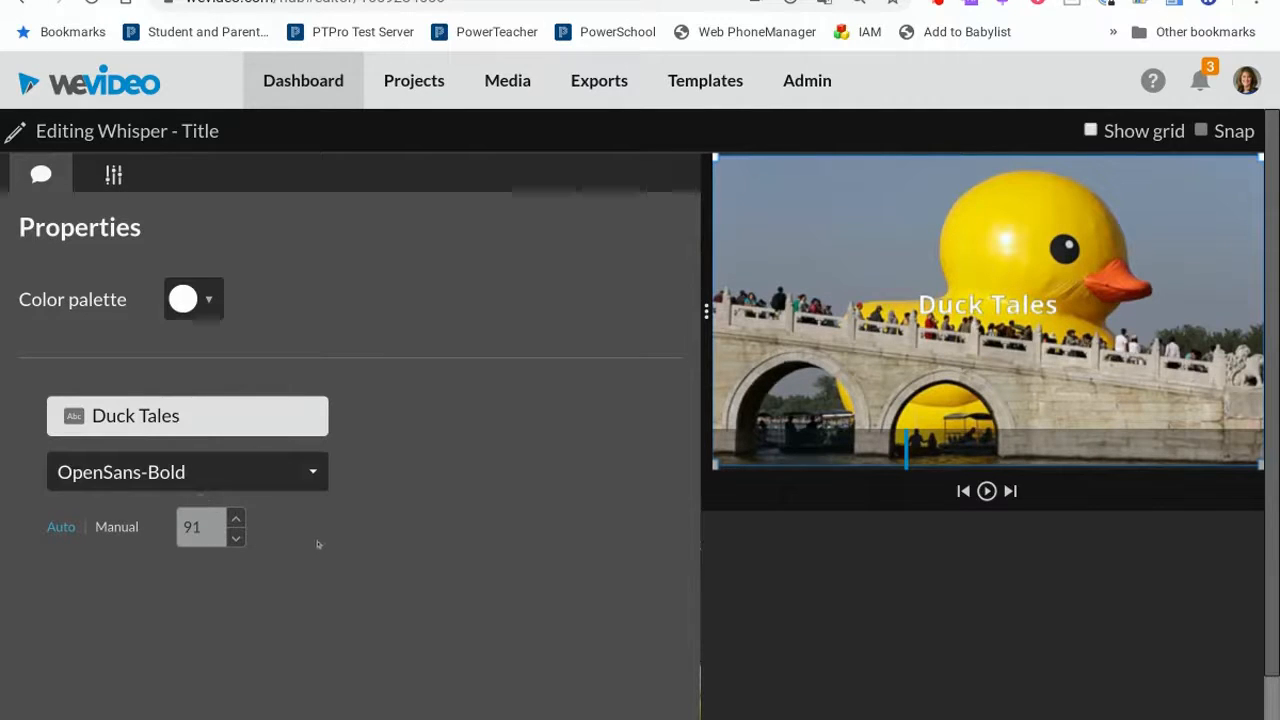
{"action": "scroll", "coordinate": [468, 592], "scroll_direction": "down", "scroll_amount": 2}
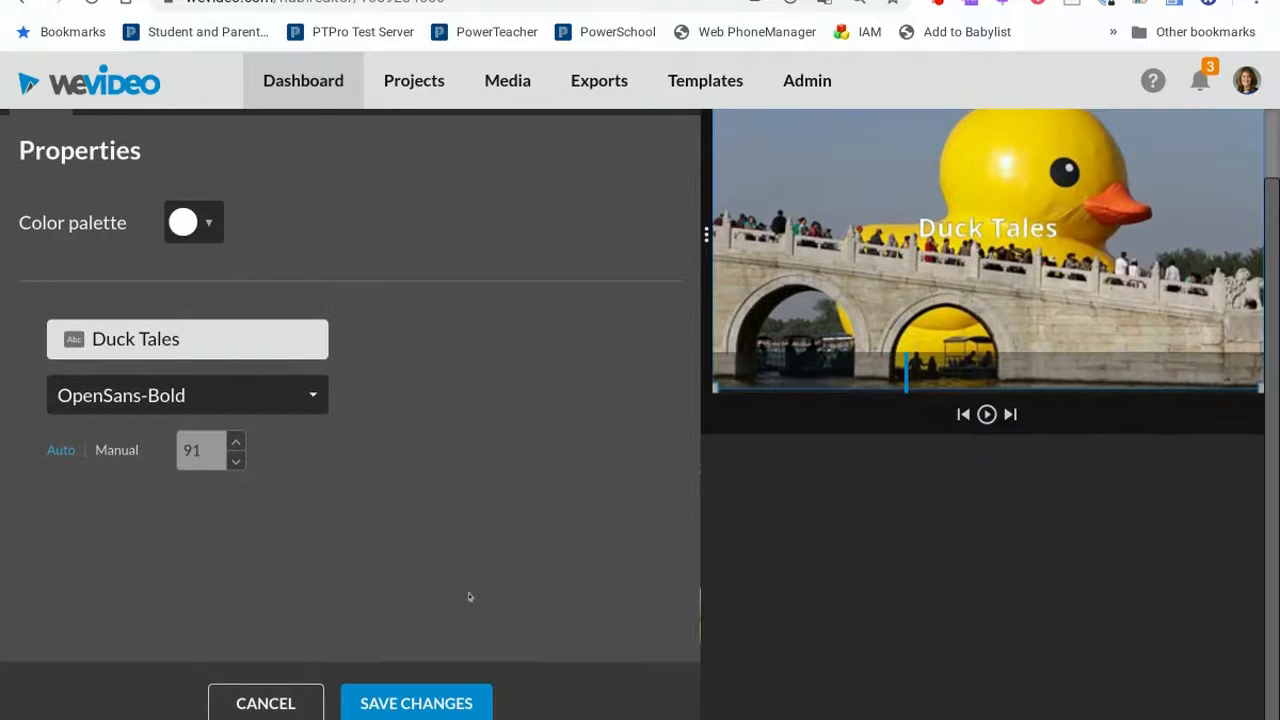
{"action": "left_click", "coordinate": [429, 706]}
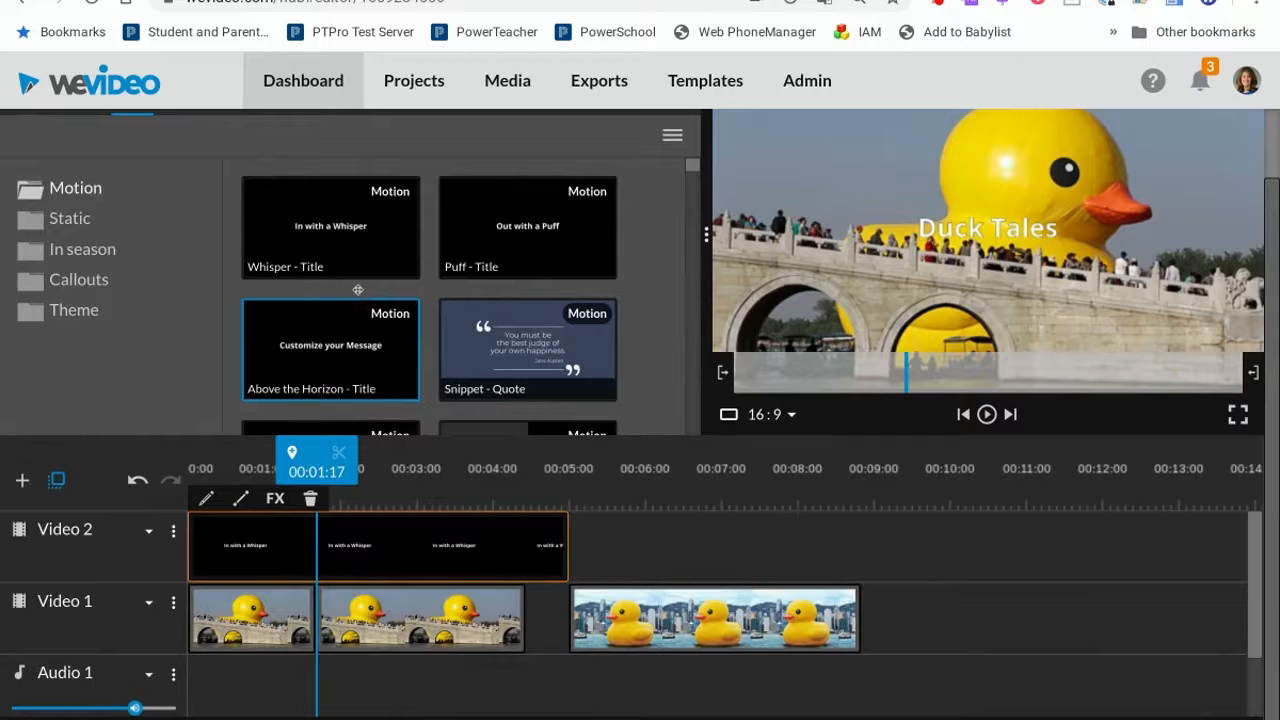
Add a music track from the audio library to the start of the timeline below the video.
{"action": "scroll", "coordinate": [357, 289], "scroll_direction": "up", "scroll_amount": 2}
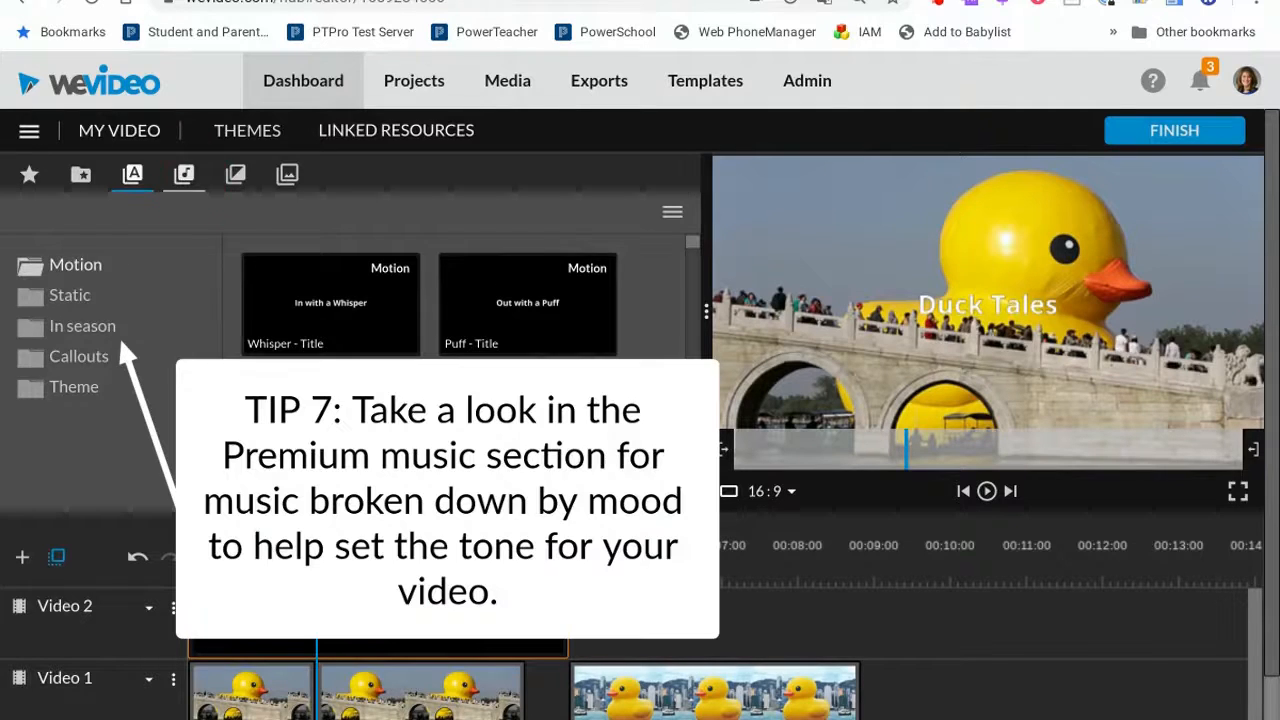
{"action": "left_click", "coordinate": [184, 175]}
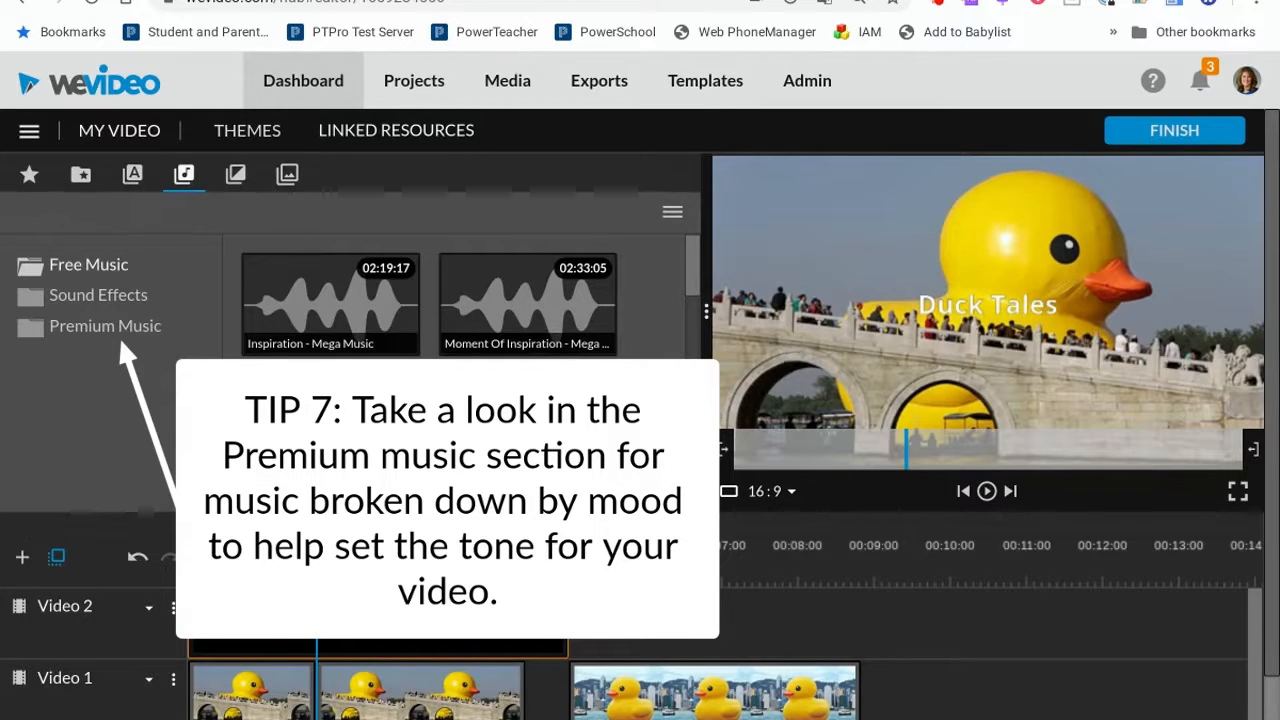
{"action": "scroll", "coordinate": [393, 390], "scroll_direction": "down", "scroll_amount": 5}
{"action": "left_click", "coordinate": [340, 330]}
{"action": "left_click_drag", "start_coordinate": [341, 640], "coordinate": [343, 677]}
{"action": "left_click_drag", "start_coordinate": [295, 538], "coordinate": [189, 538]}
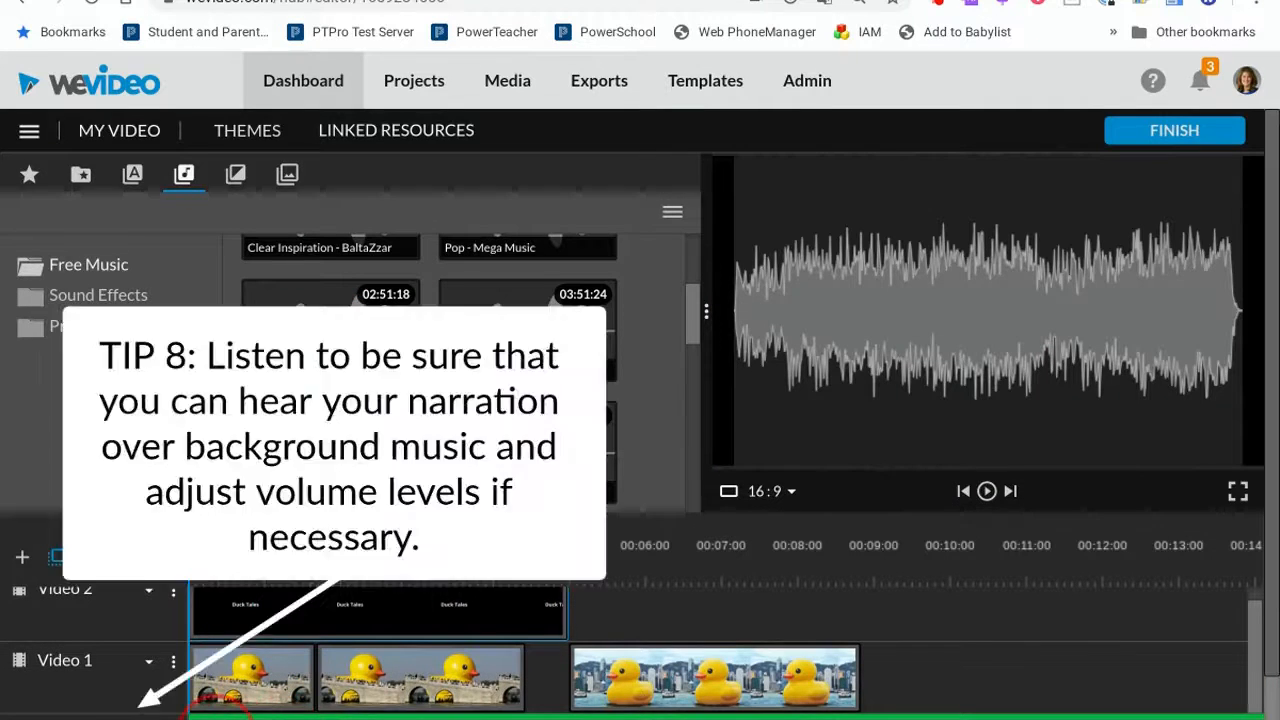
{"action": "left_click_drag", "start_coordinate": [218, 718], "coordinate": [218, 718]}
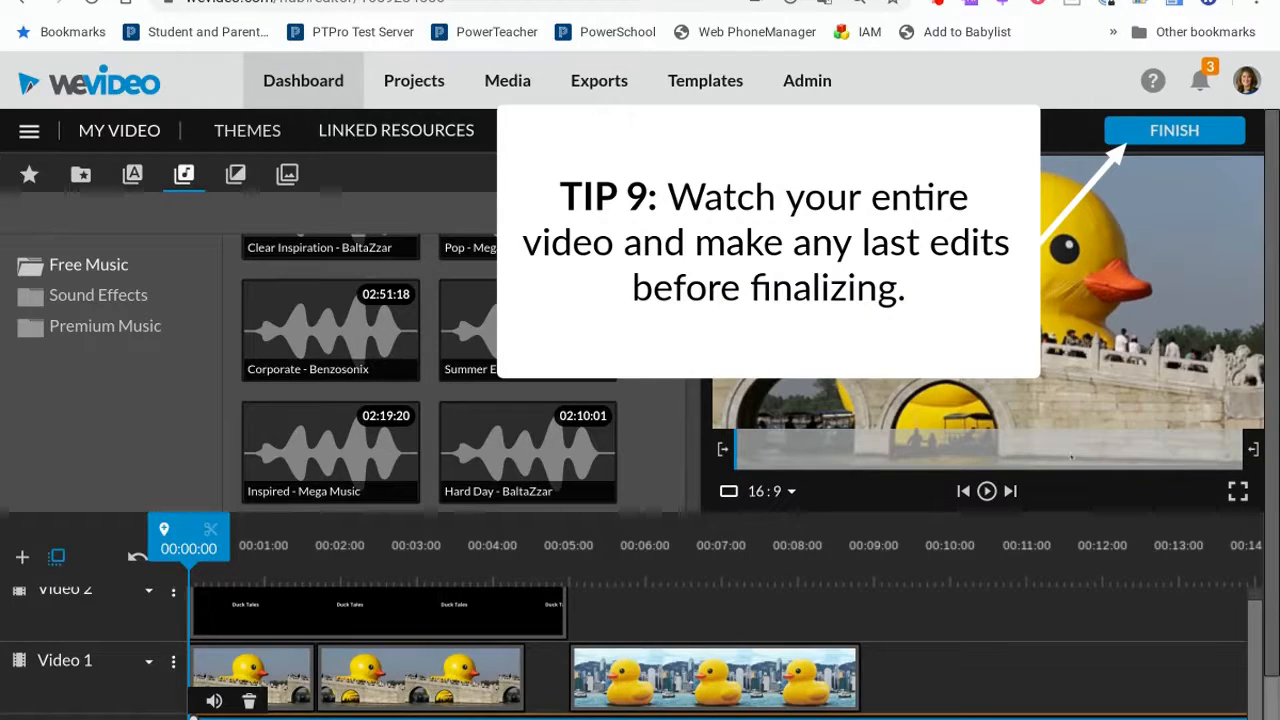
Finish the video and set the export title to Ebola.
{"action": "left_click", "coordinate": [1180, 131]}
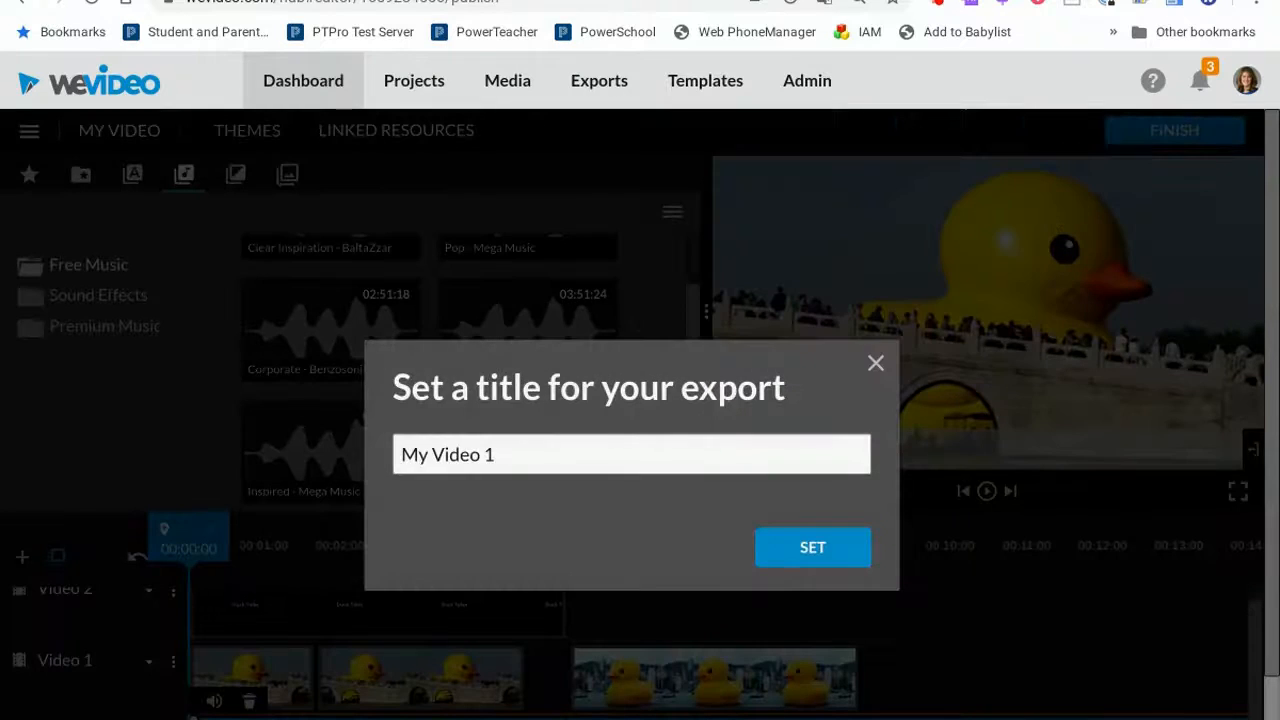
{"action": "left_click", "coordinate": [668, 449]}
{"action": "key", "text": "BackSpace"}
{"action": "key", "text": "BackSpace"}
{"action": "key", "text": "BackSpace"}
{"action": "key", "text": "BackSpace"}
{"action": "key", "text": "BackSpace"}
{"action": "key", "text": "BackSpace"}
{"action": "key", "text": "BackSpace"}
{"action": "key", "text": "BackSpace"}
{"action": "key", "text": "BackSpace"}
{"action": "key", "text": "BackSpace"}
{"action": "type", "text": "Eboa"}
{"action": "key", "text": "BackSpace"}
{"action": "type", "text": "la"}
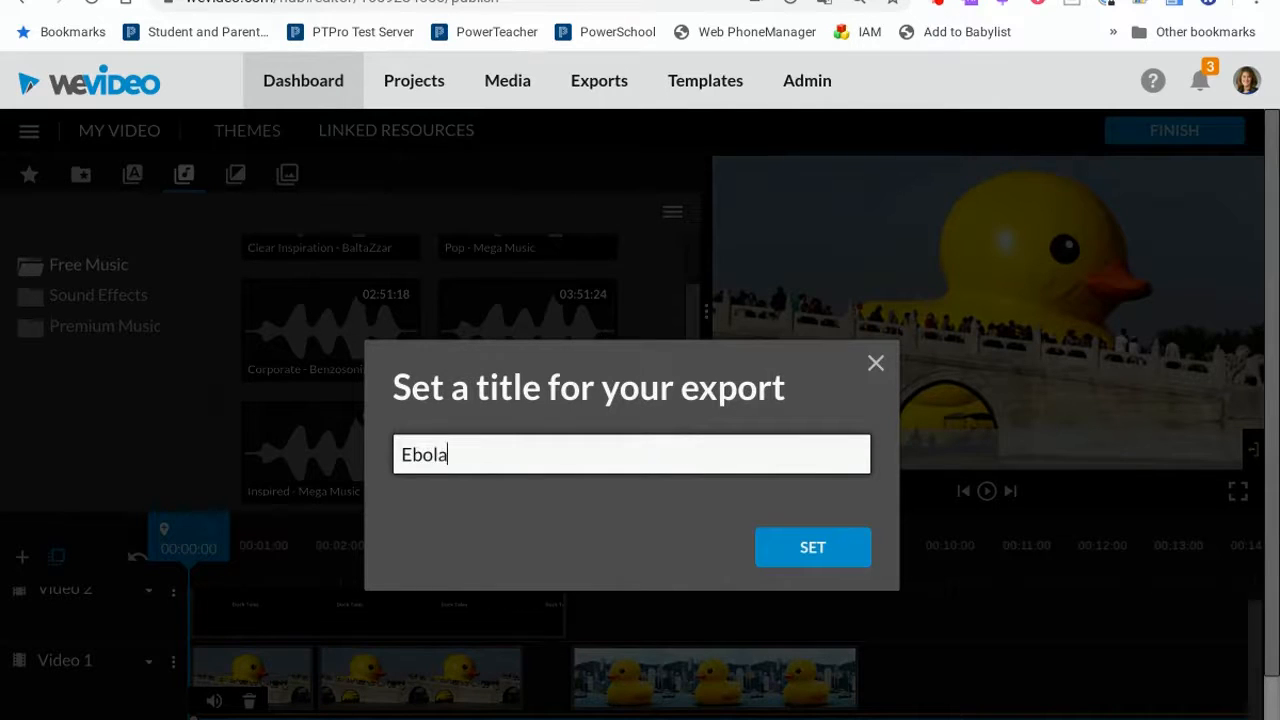
{"action": "left_click", "coordinate": [829, 548]}
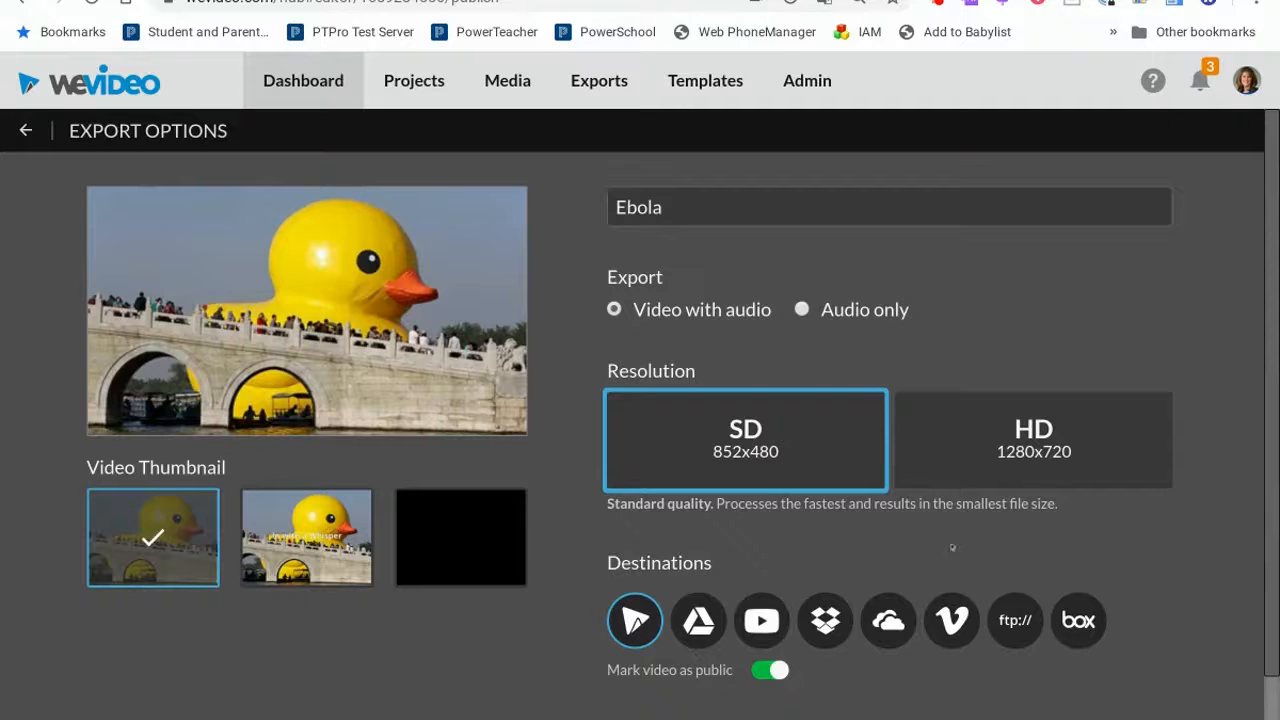
Choose Google Drive as an export destination and export the video.
{"action": "scroll", "coordinate": [904, 527], "scroll_direction": "down", "scroll_amount": 1}
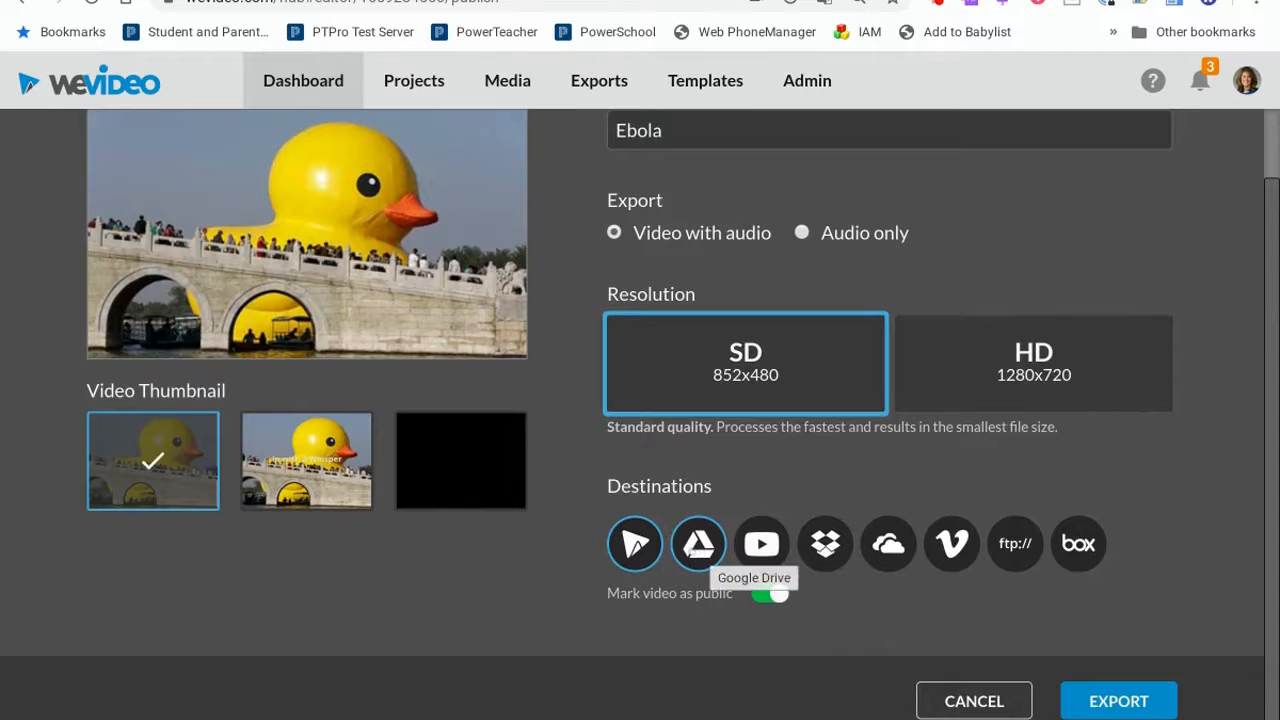
{"action": "left_click", "coordinate": [708, 556]}
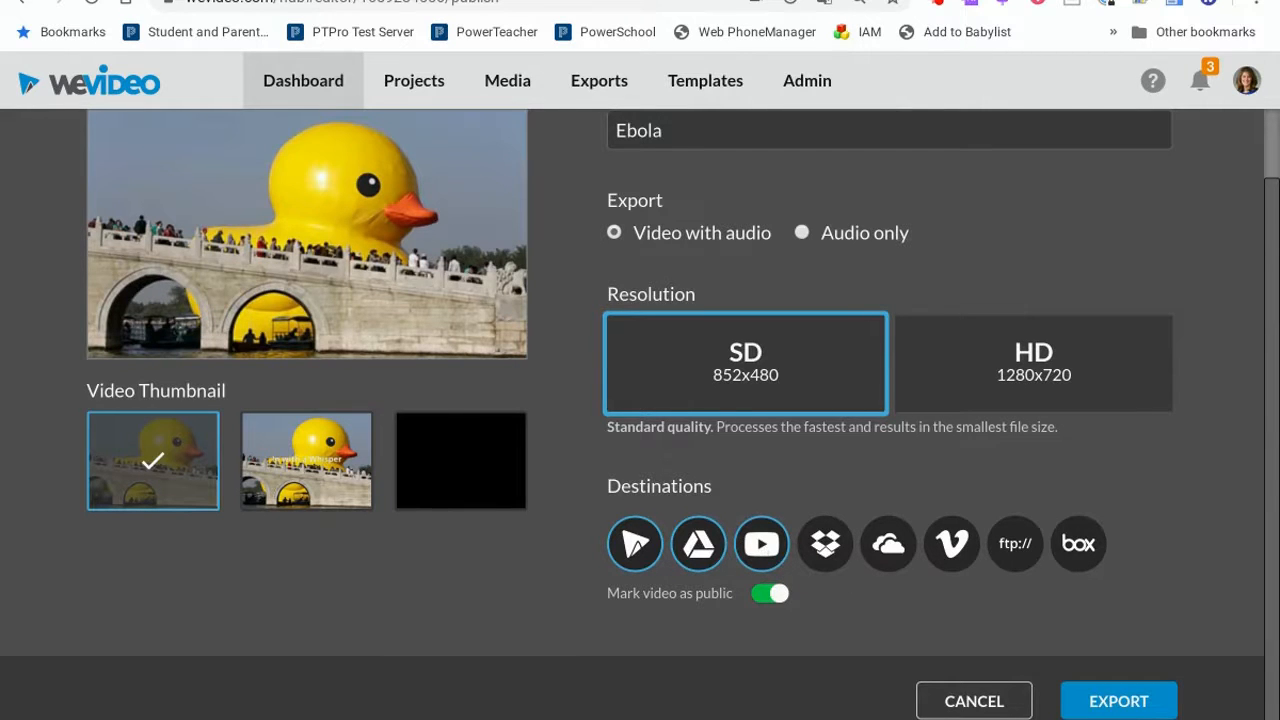
{"action": "left_click", "coordinate": [1118, 700]}
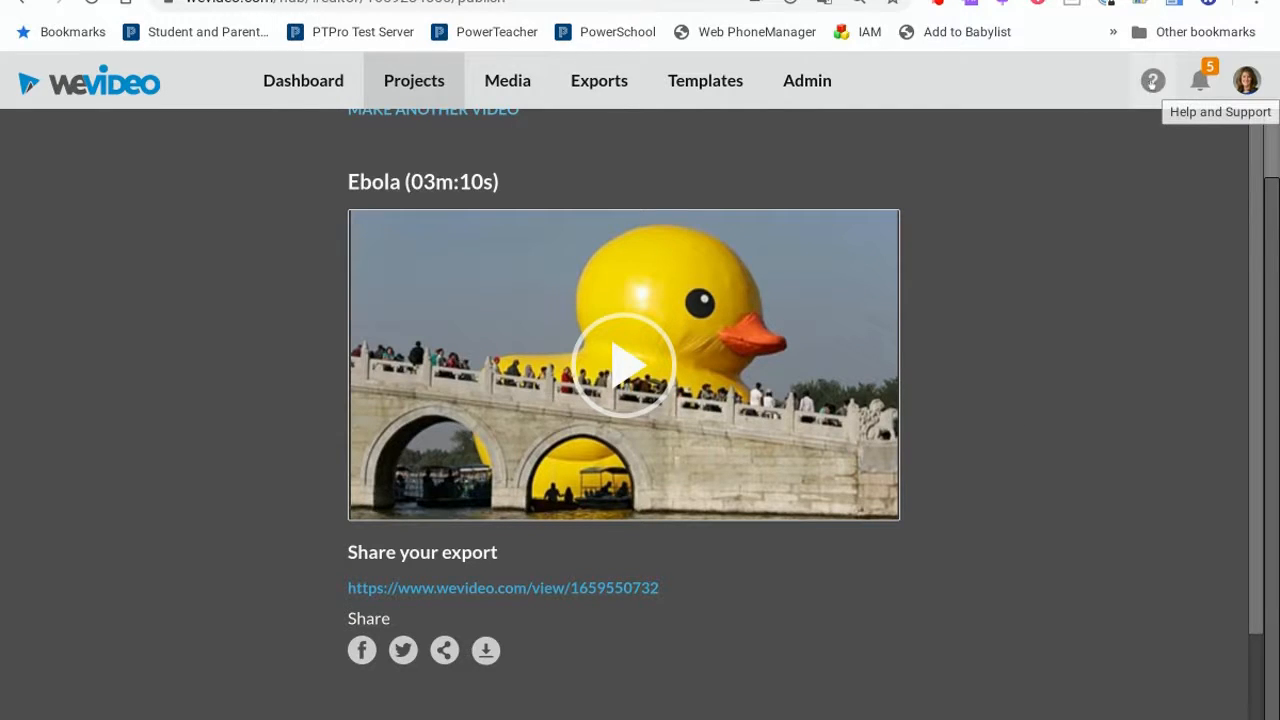
Open Help and browse the educator resources and help videos.
{"action": "left_click", "coordinate": [1153, 81]}
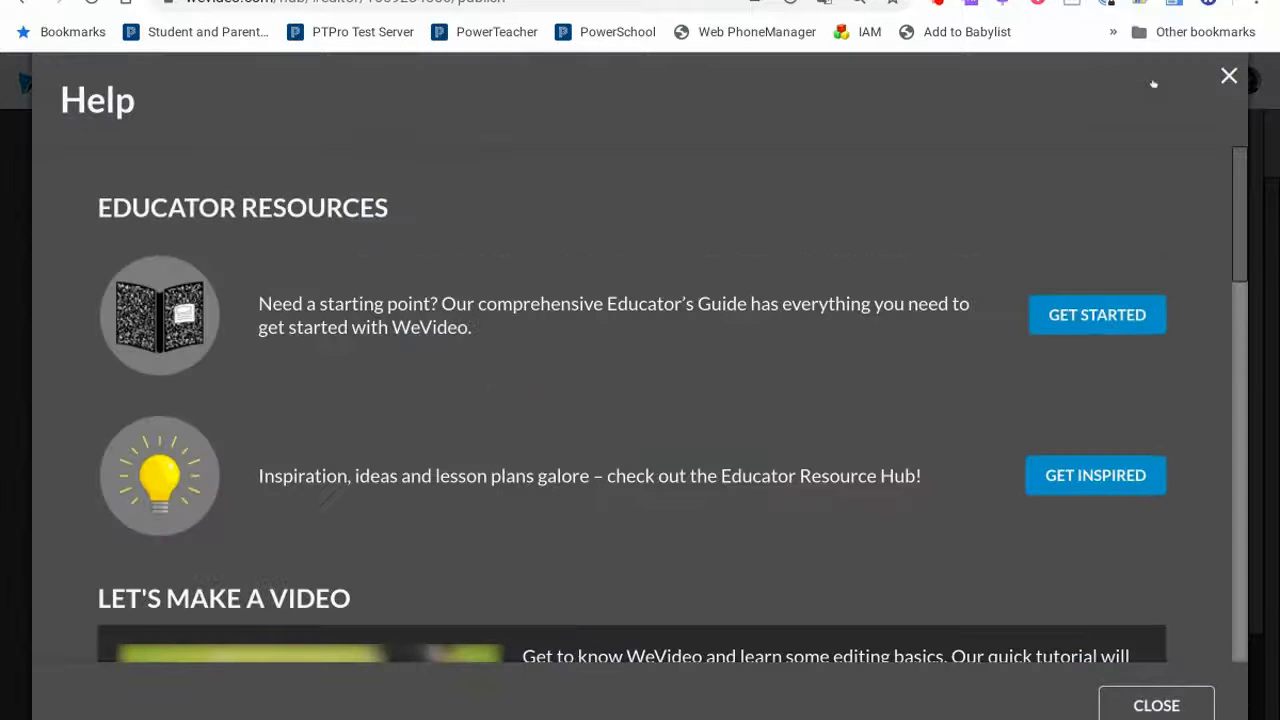
{"action": "scroll", "coordinate": [806, 356], "scroll_direction": "down", "scroll_amount": 1}
{"action": "scroll", "coordinate": [806, 356], "scroll_direction": "down", "scroll_amount": 2}
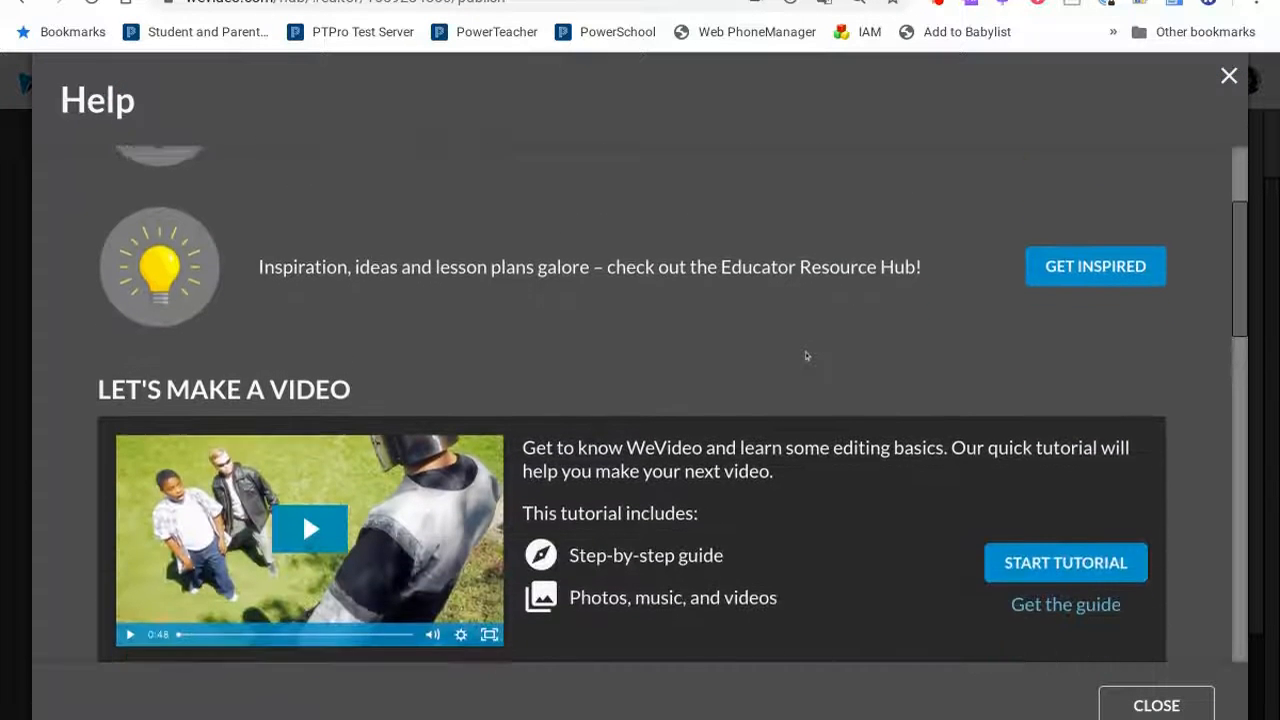
{"action": "scroll", "coordinate": [806, 356], "scroll_direction": "down", "scroll_amount": 5}
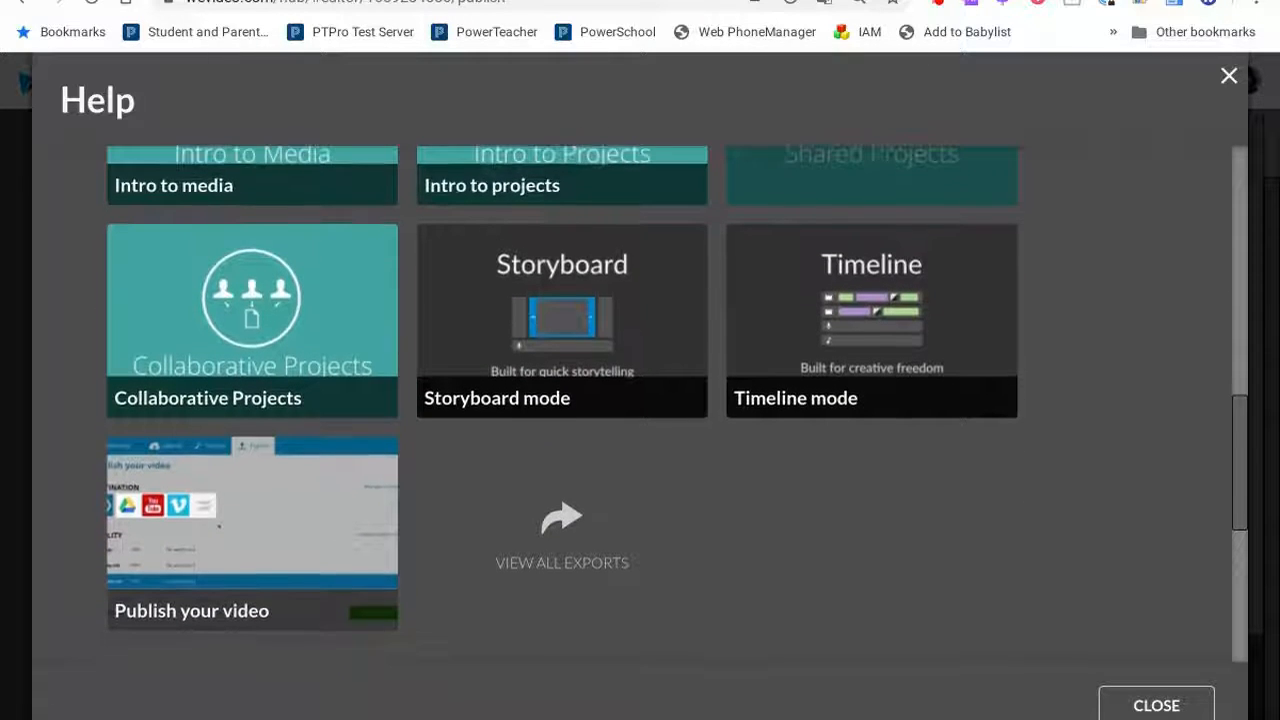
{"action": "scroll", "coordinate": [806, 356], "scroll_direction": "up", "scroll_amount": 2}
{"action": "scroll", "coordinate": [302, 142], "scroll_direction": "up", "scroll_amount": 1}
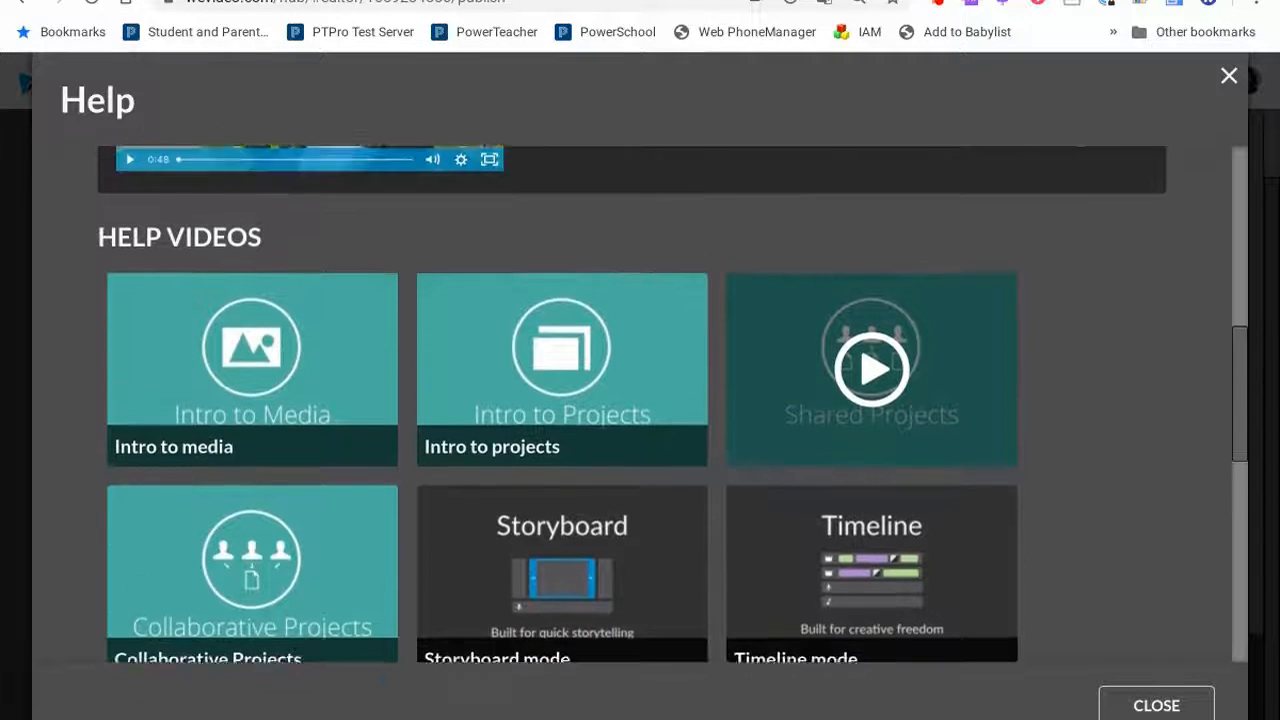
{"action": "scroll", "coordinate": [302, 142], "scroll_direction": "up", "scroll_amount": 1}
{"action": "scroll", "coordinate": [640, 400], "scroll_direction": "up", "scroll_amount": 1}
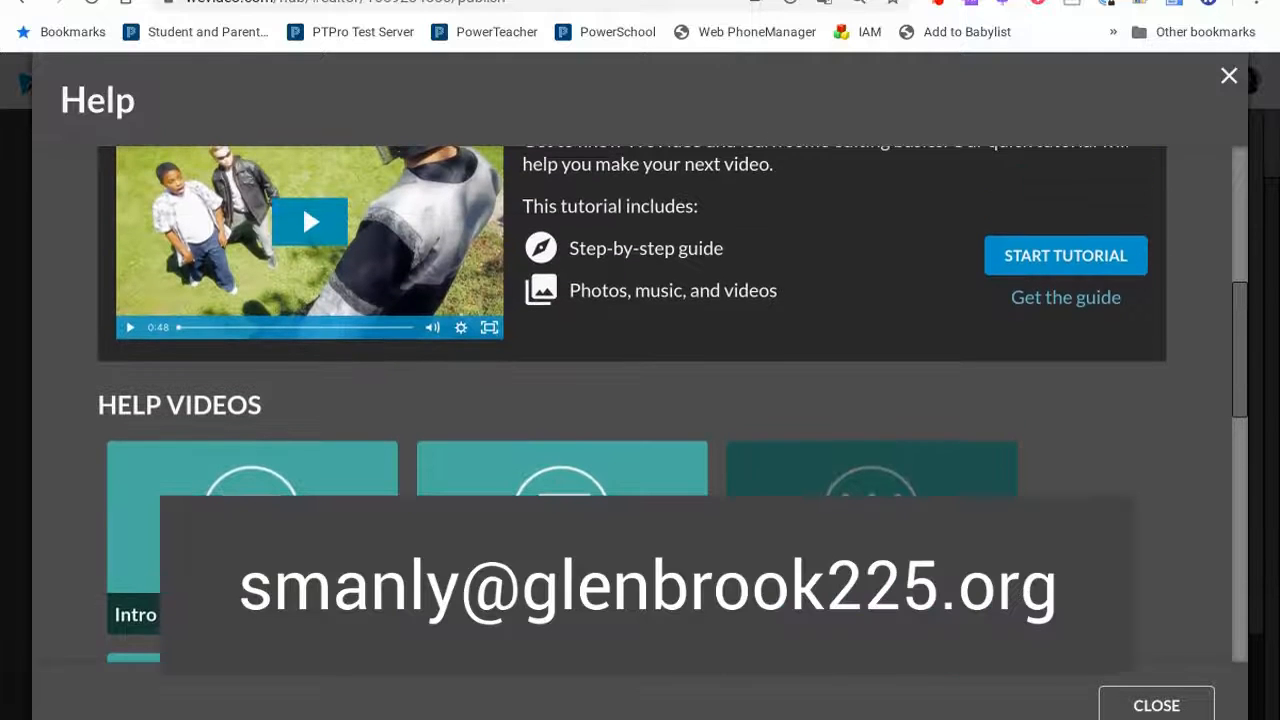